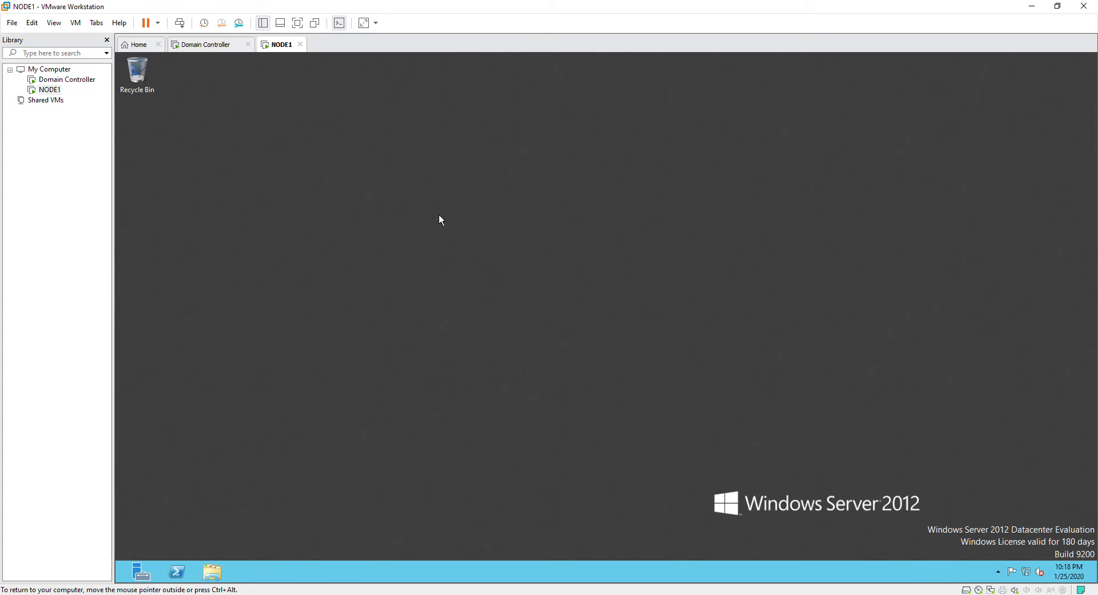
- Open Computer Management from Server Manager, enlarge its window and tree pane, and show Disk Management
left_click(136, 574)
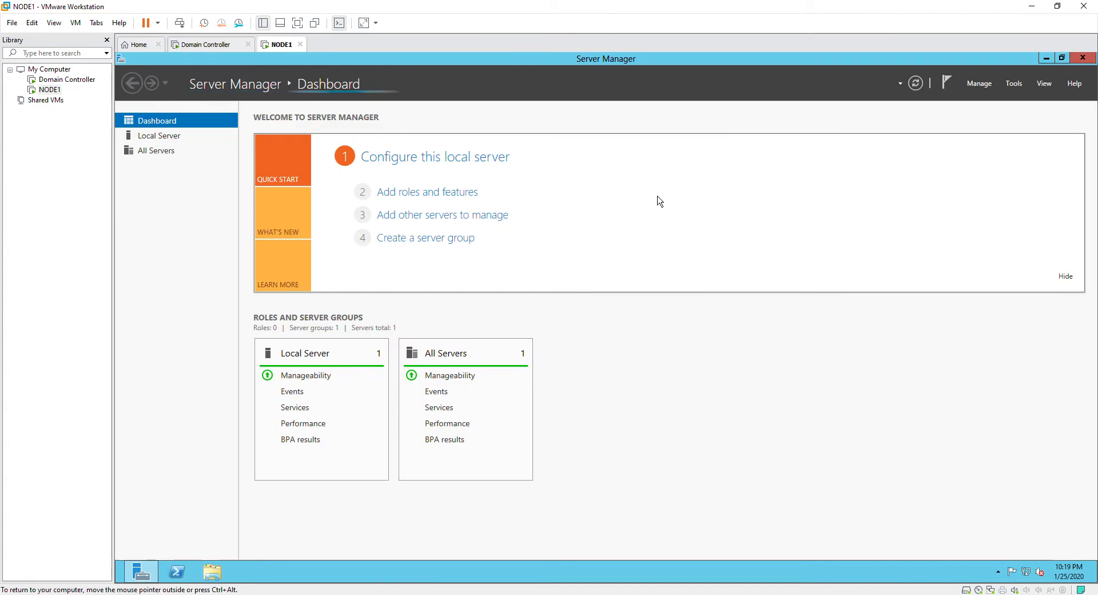
left_click(1015, 85)
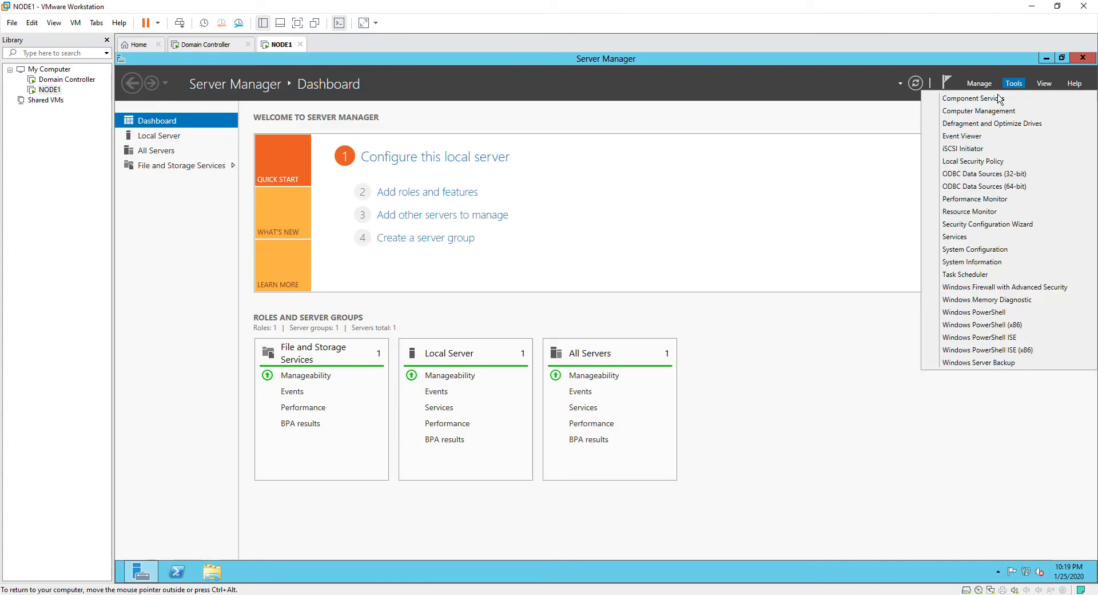
left_click(976, 111)
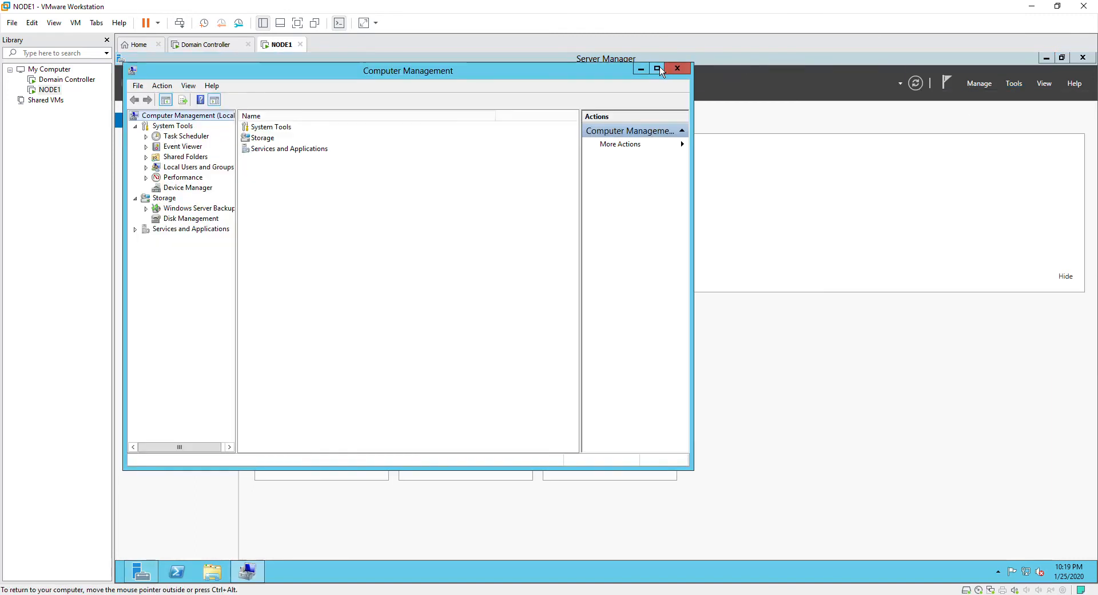
left_click(659, 69)
left_click_drag(224, 260, 278, 268)
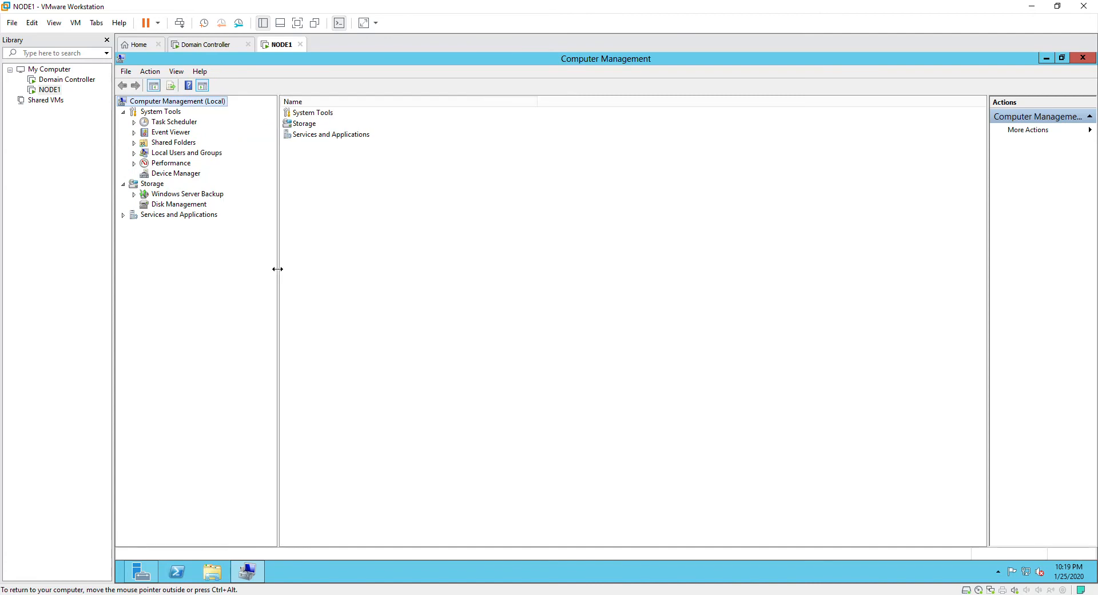
left_click(187, 210)
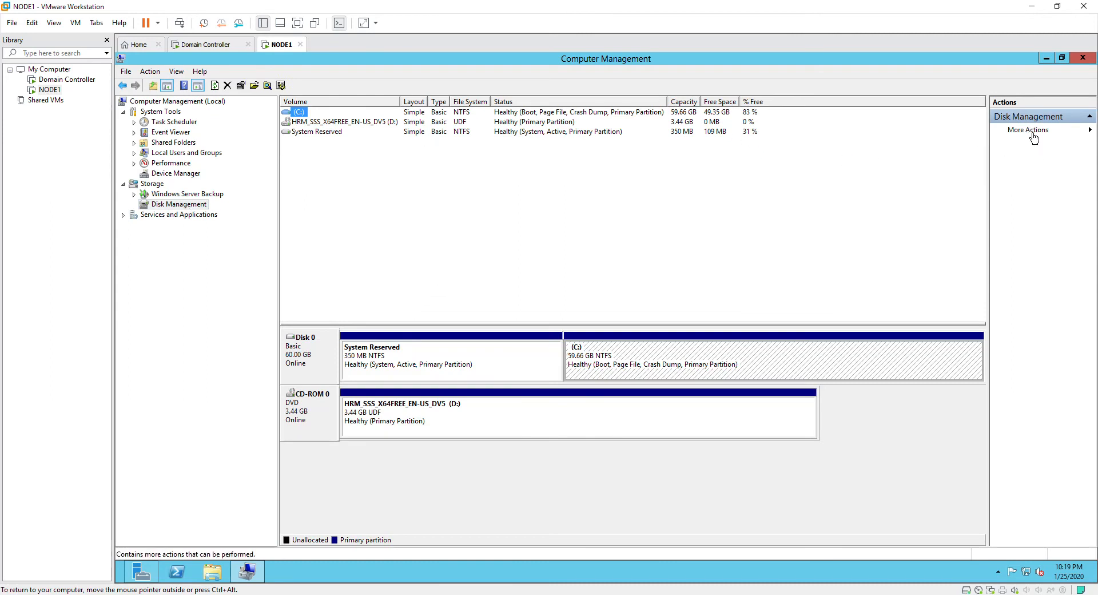
- Start creating a virtual hard disk and browse to Local Disk (C:) for its file location
left_click(1034, 133)
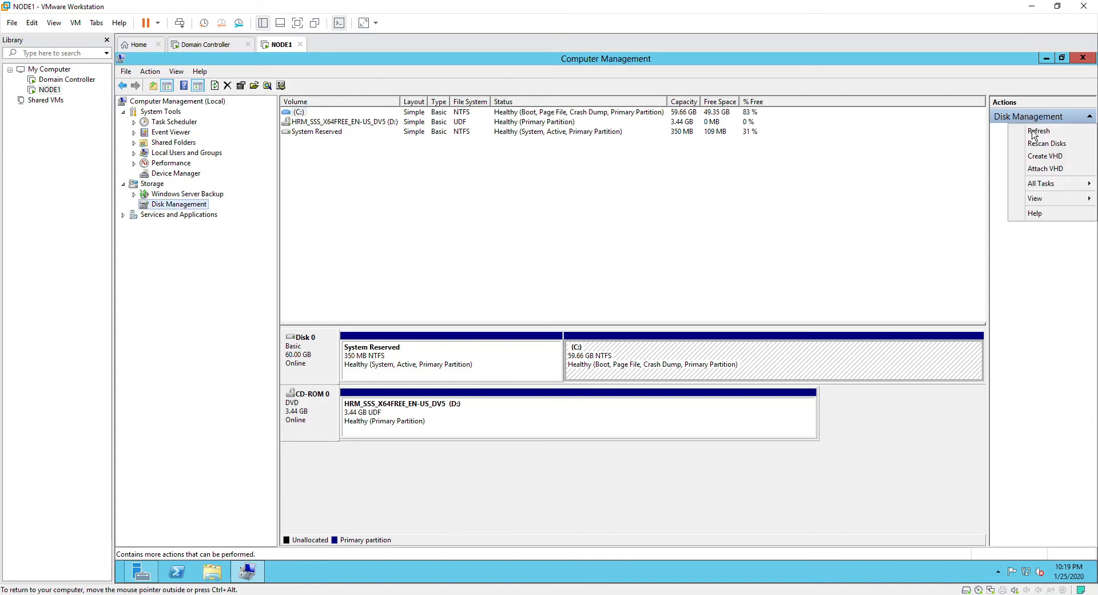
left_click(1050, 158)
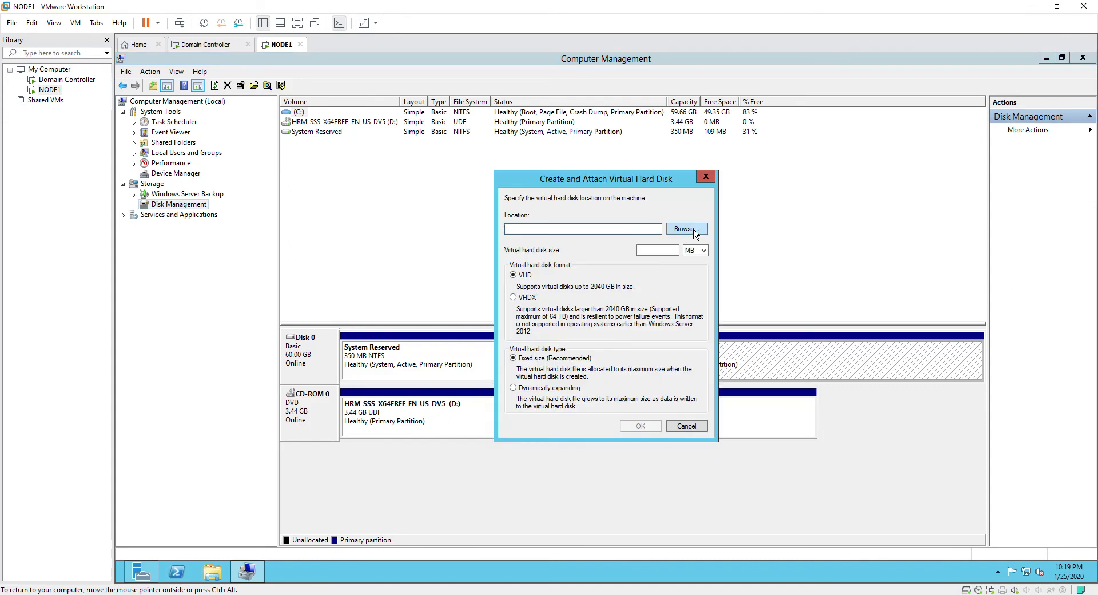
left_click(686, 229)
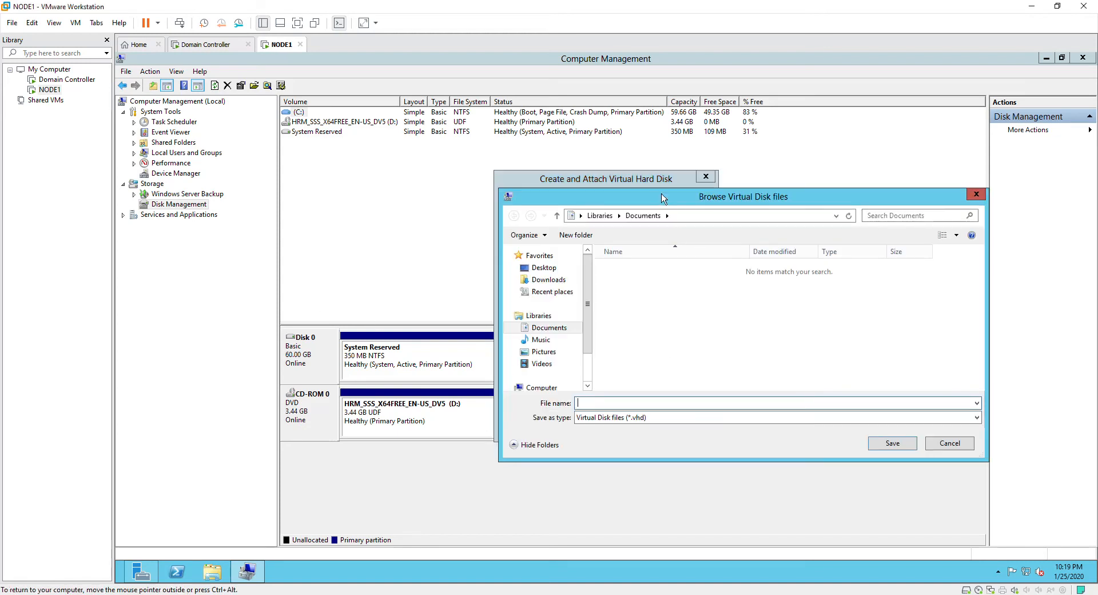
scroll(564, 358, "down", 2)
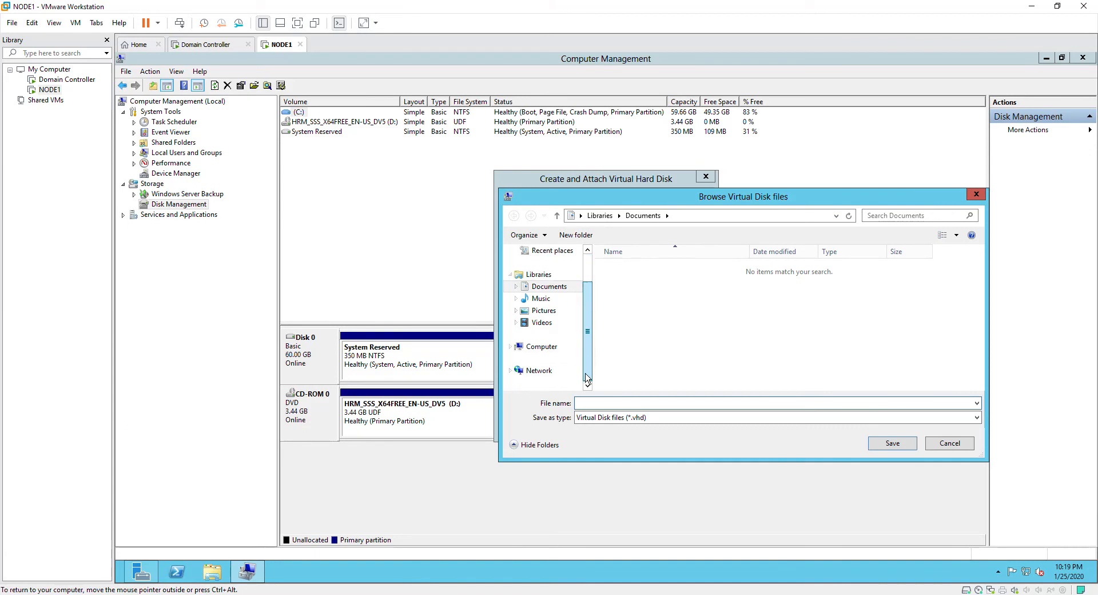
left_click(543, 346)
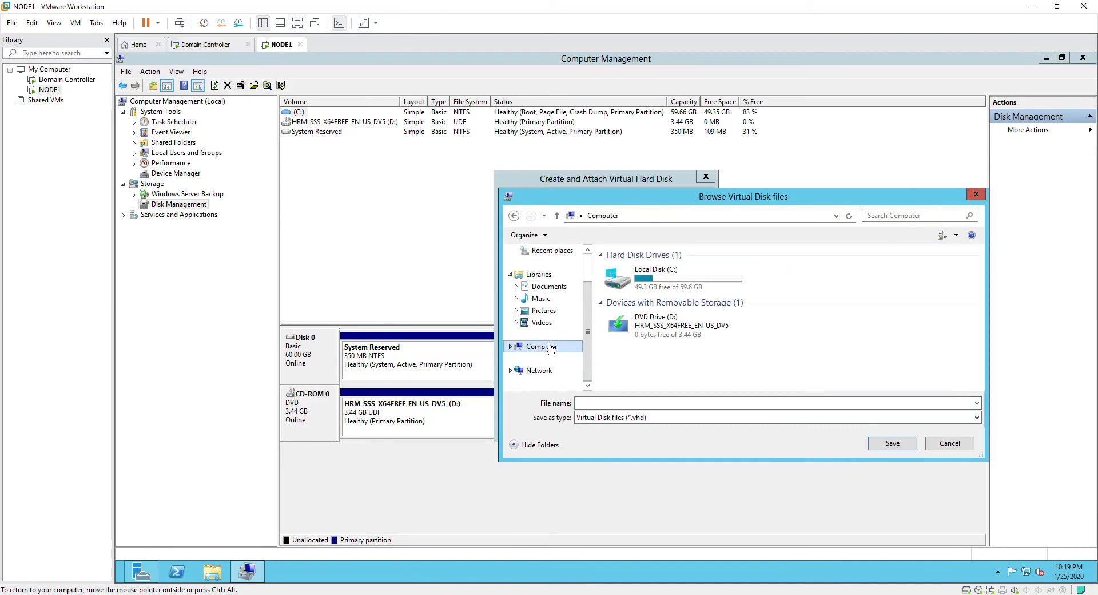
double_click(668, 280)
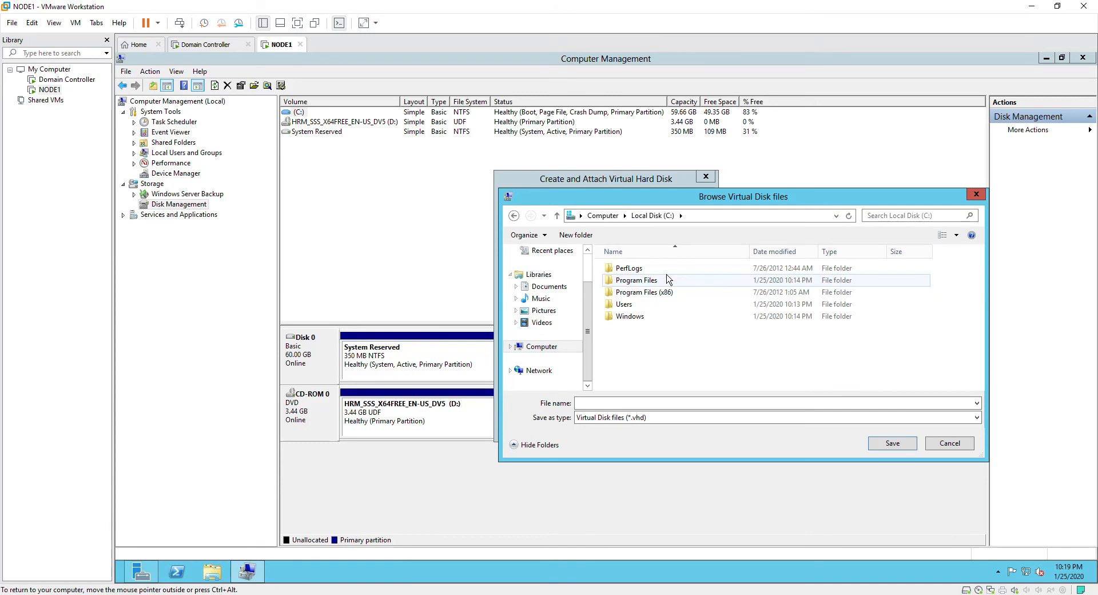
left_click(631, 399)
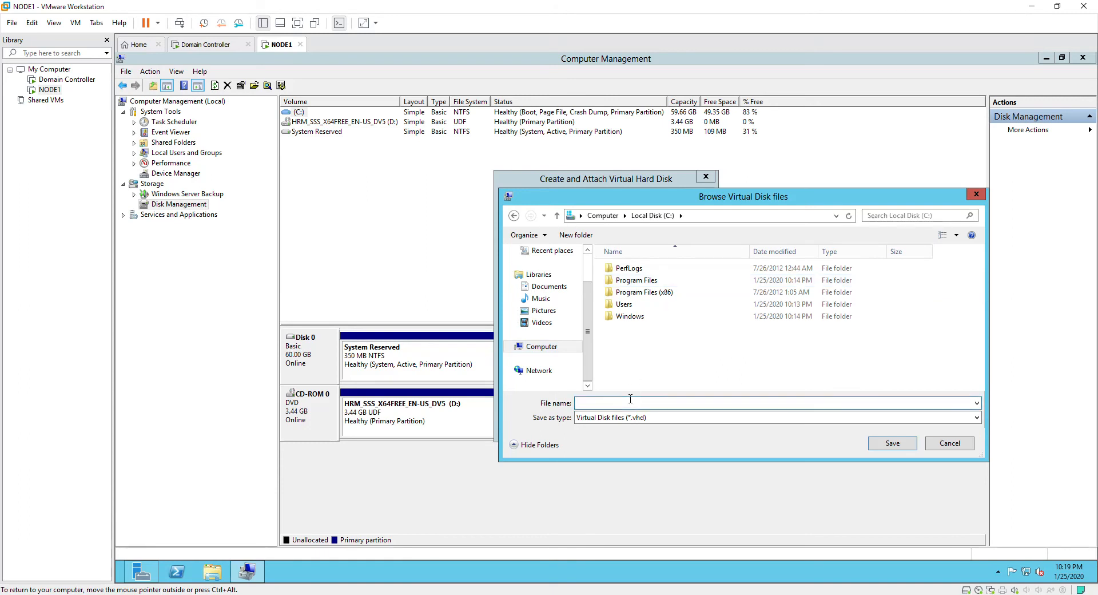
- Name the virtual disk file Data and save it in the root of Local Disk (C:)
left_click(557, 348)
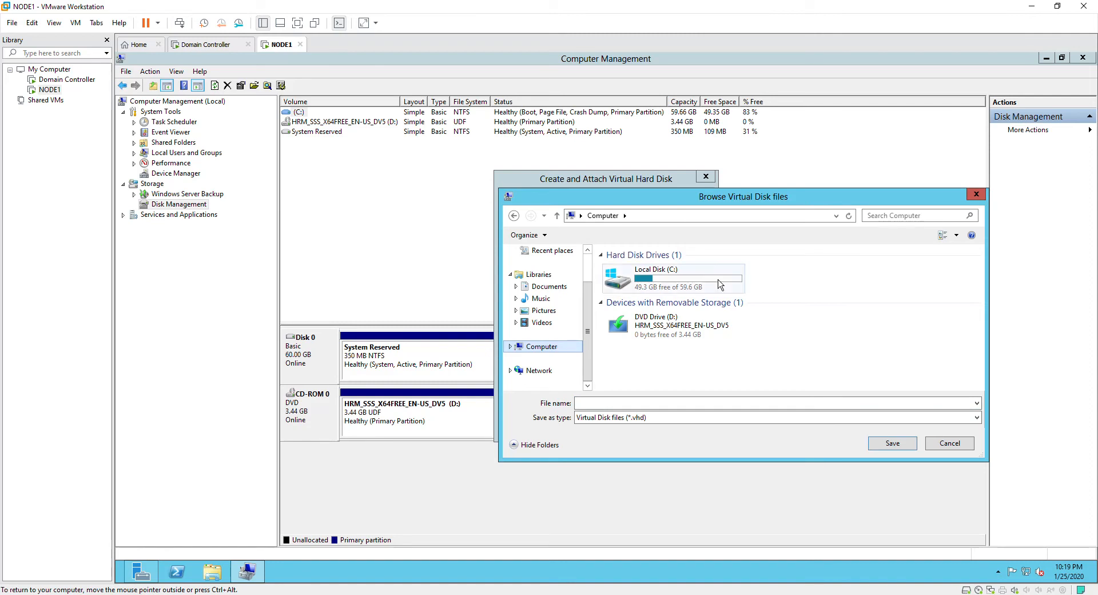
left_click(647, 399)
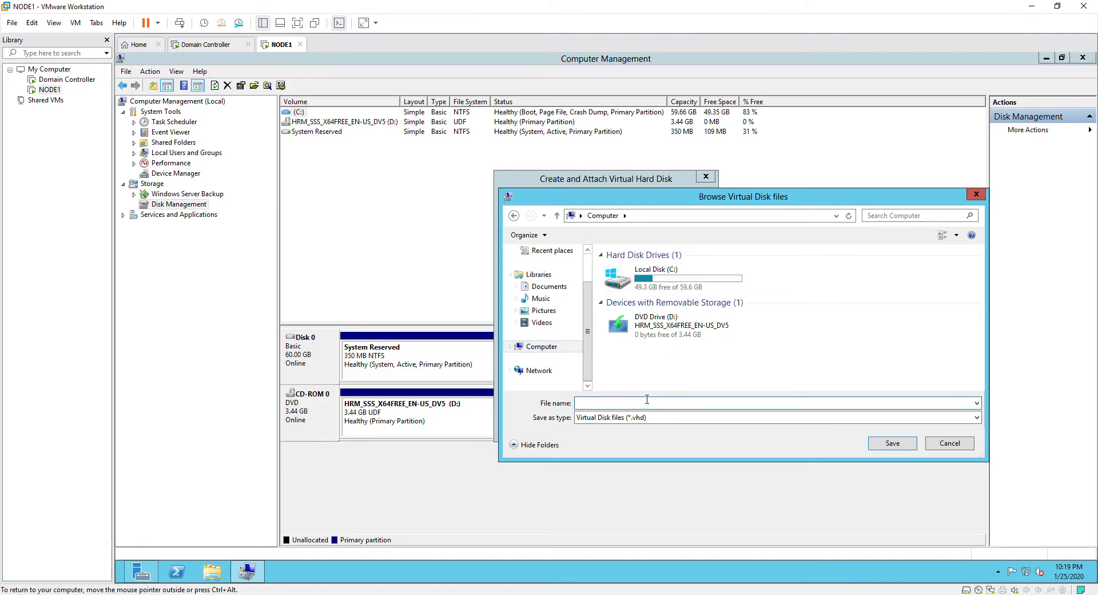
type("Data")
left_click(902, 441)
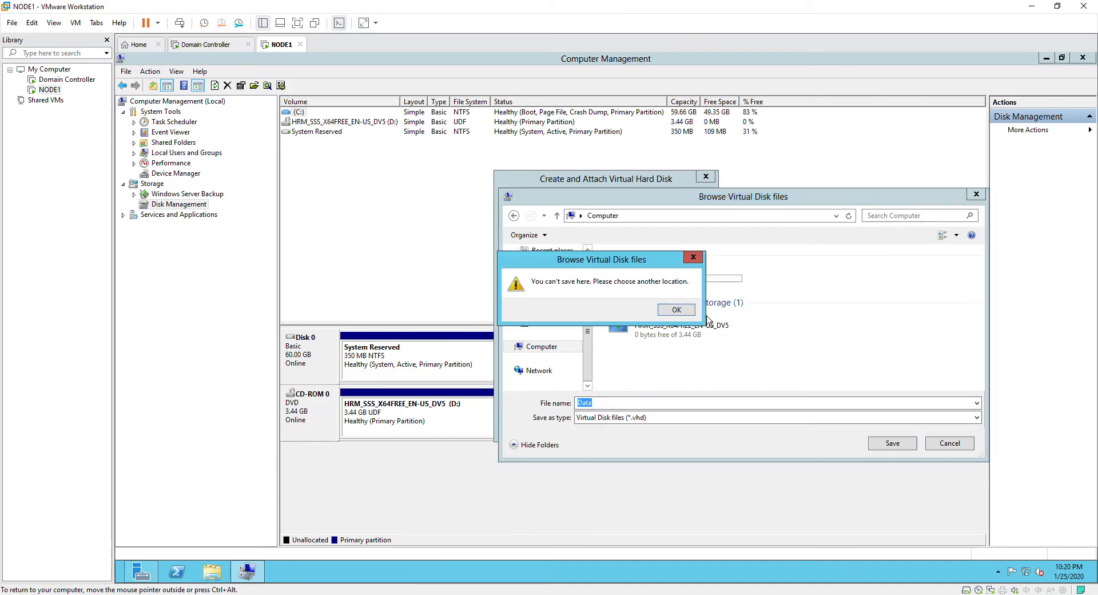
left_click(689, 310)
double_click(629, 279)
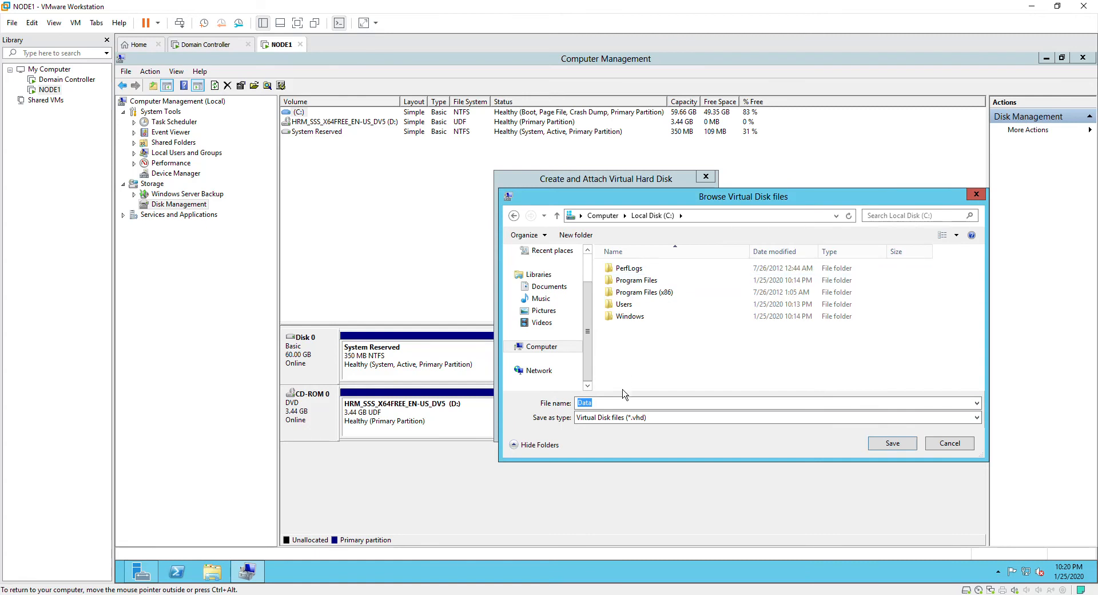
left_click(623, 407)
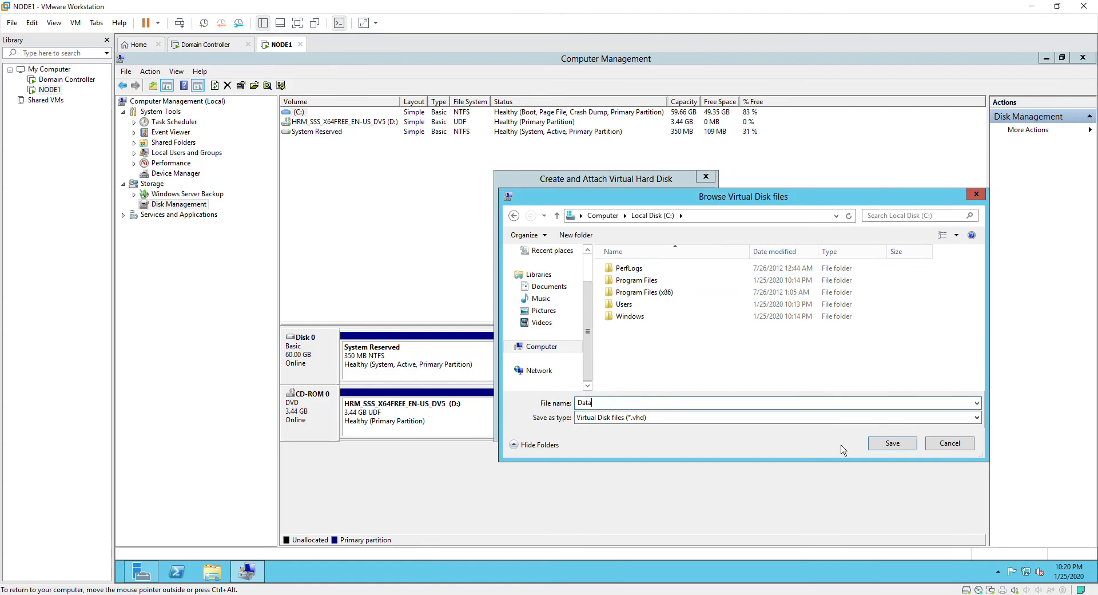
left_click(885, 445)
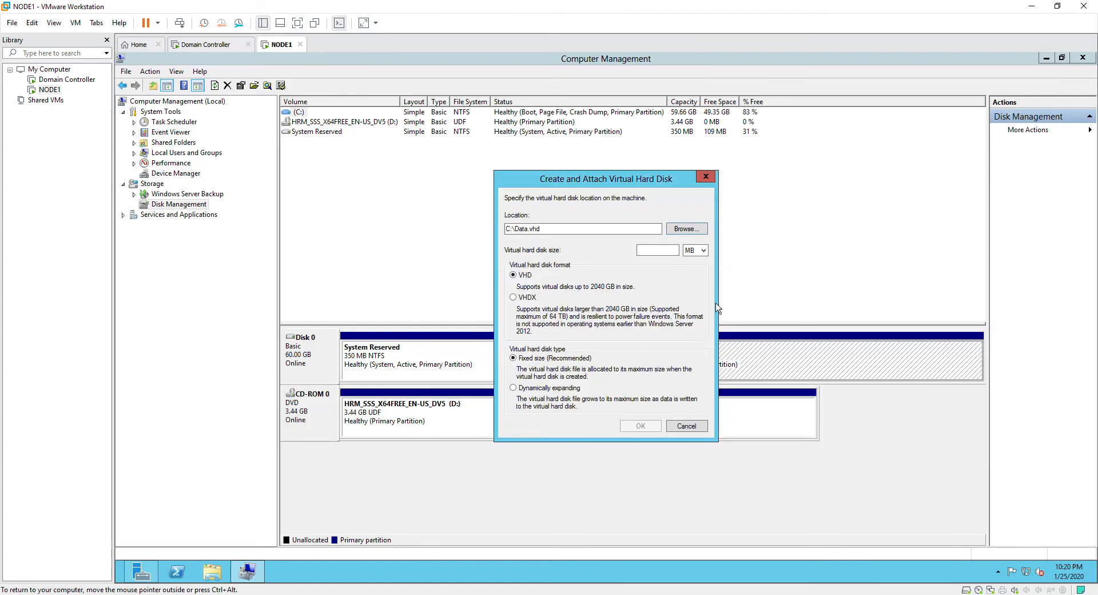
- Set the virtual hard disk size to 10 GB and create it as a fixed-size VHD
left_click(701, 252)
left_click(699, 268)
left_click(673, 250)
type("10")
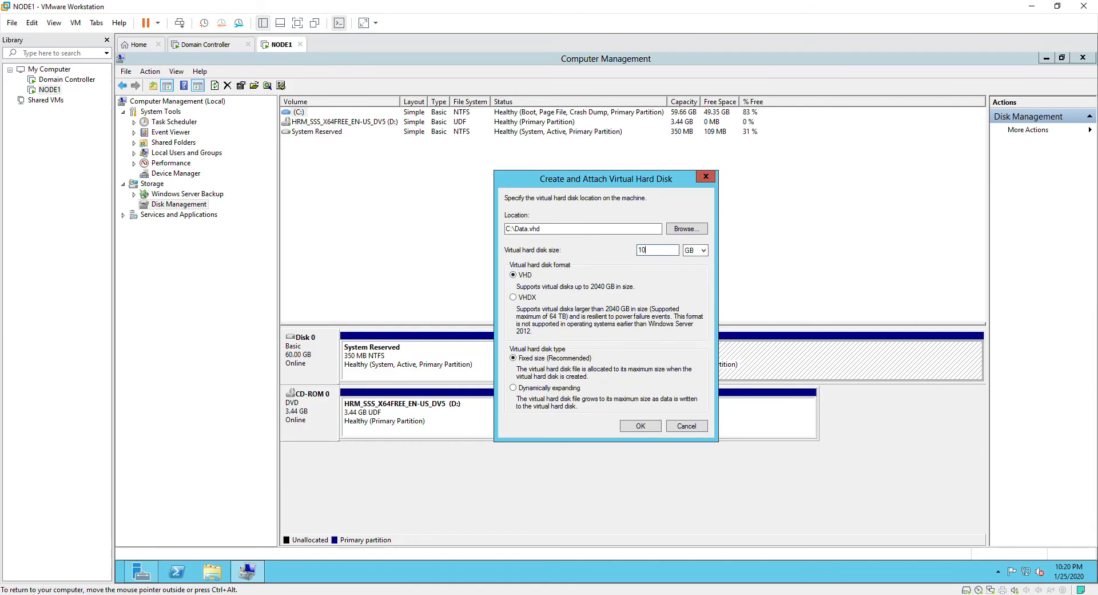
left_click(640, 425)
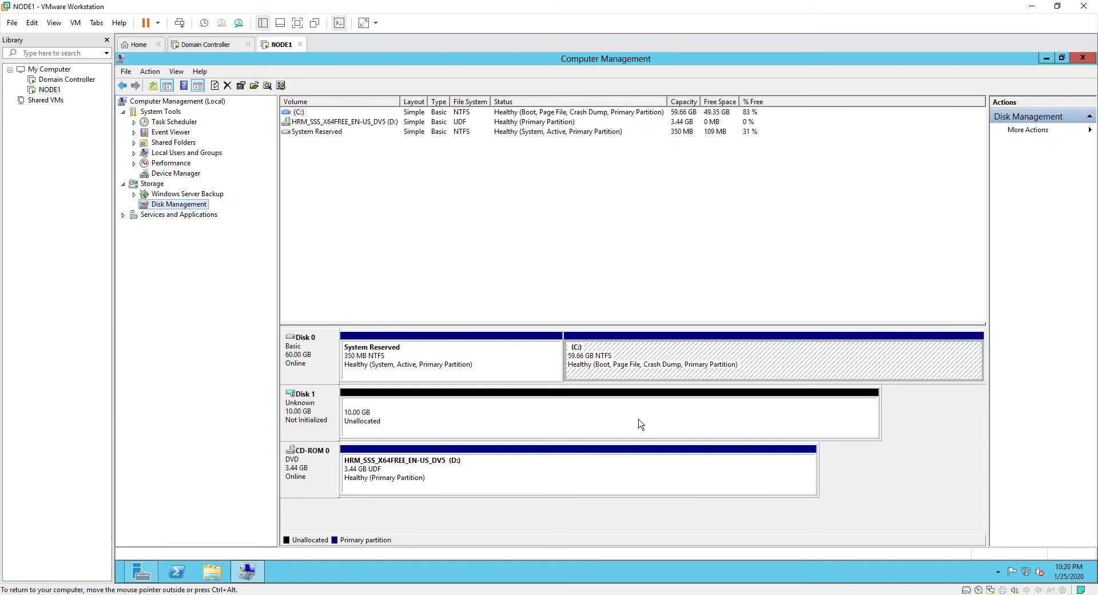
- Initialize Disk 1 with the MBR (Master Boot Record) partition style
left_click(310, 406)
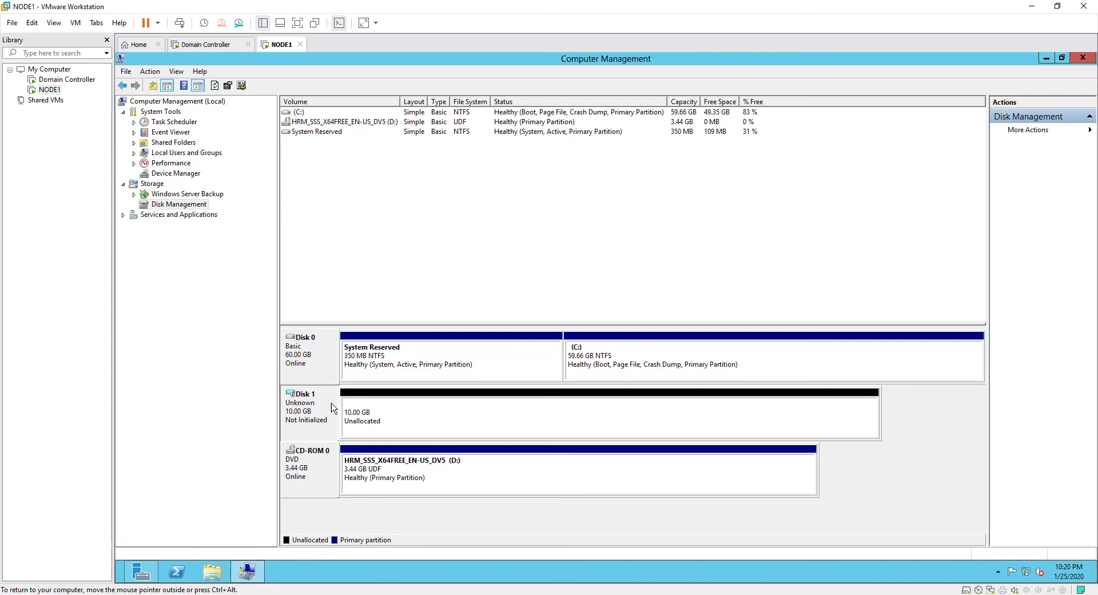
right_click(332, 404)
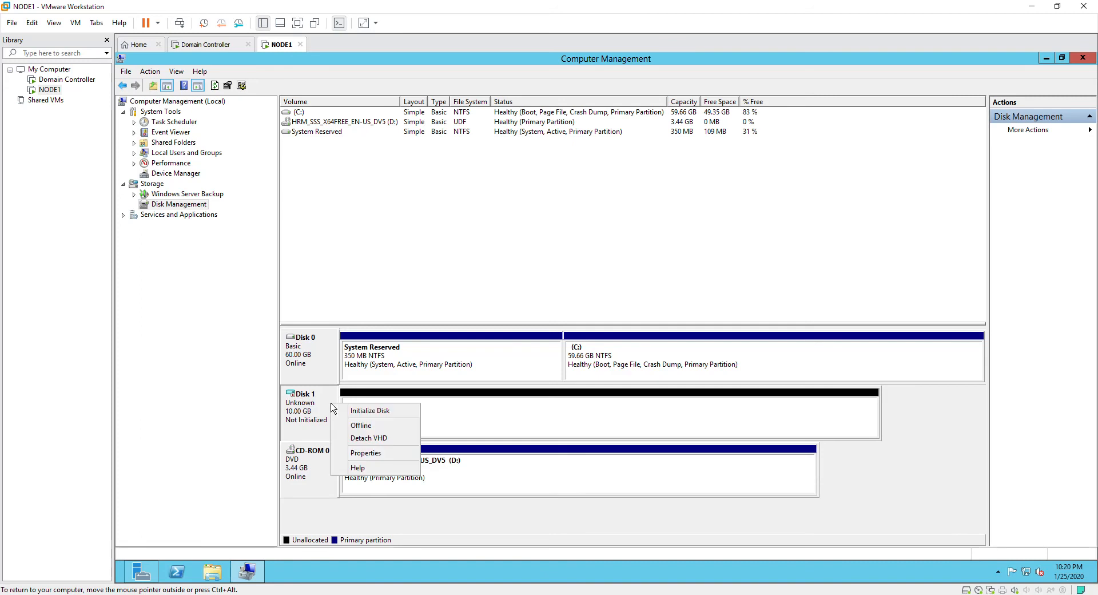
left_click(362, 410)
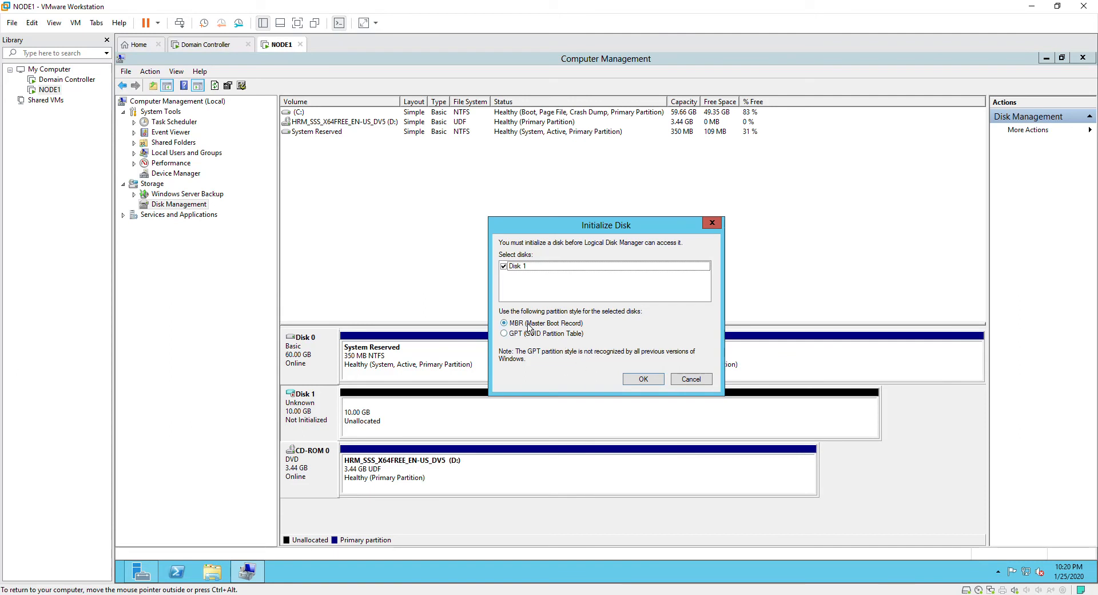
left_click(641, 379)
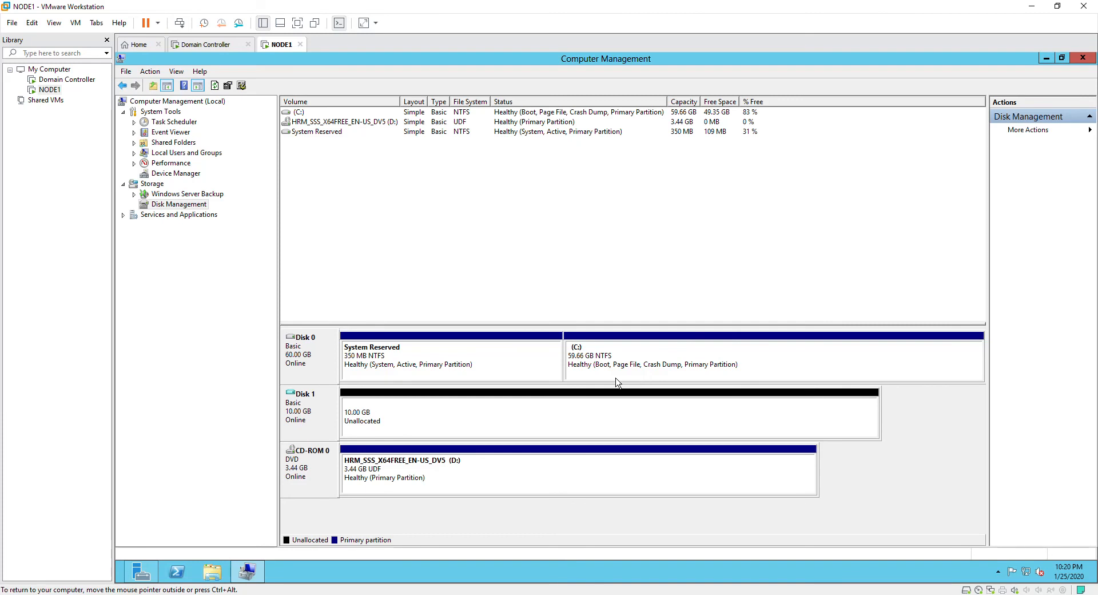
- Start a new simple volume on Disk 1's unallocated space, using the full 10237 MB and drive letter G
right_click(372, 421)
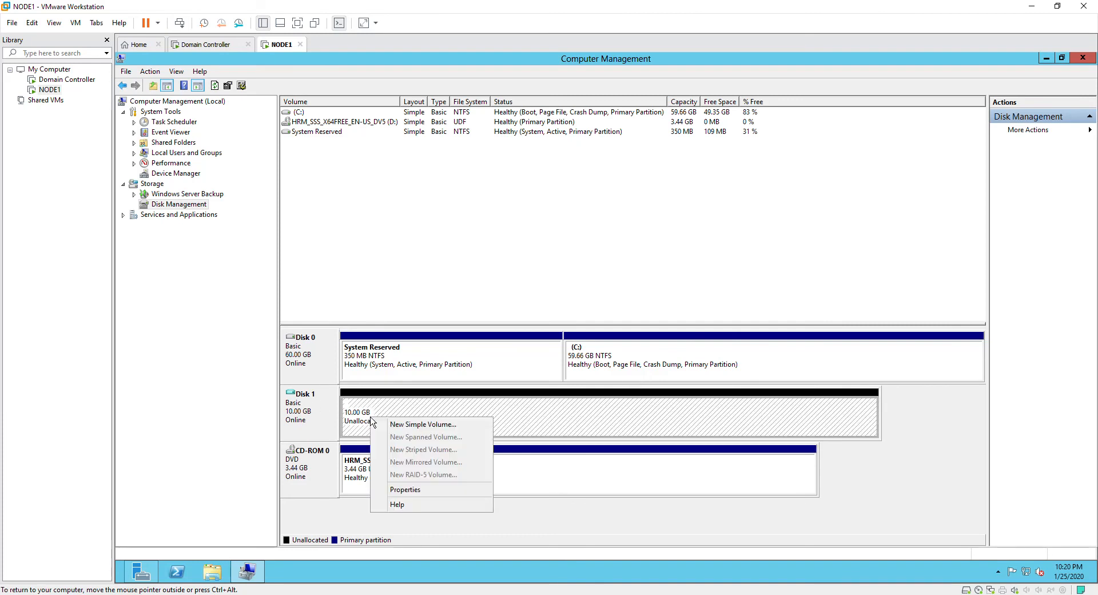
left_click(404, 425)
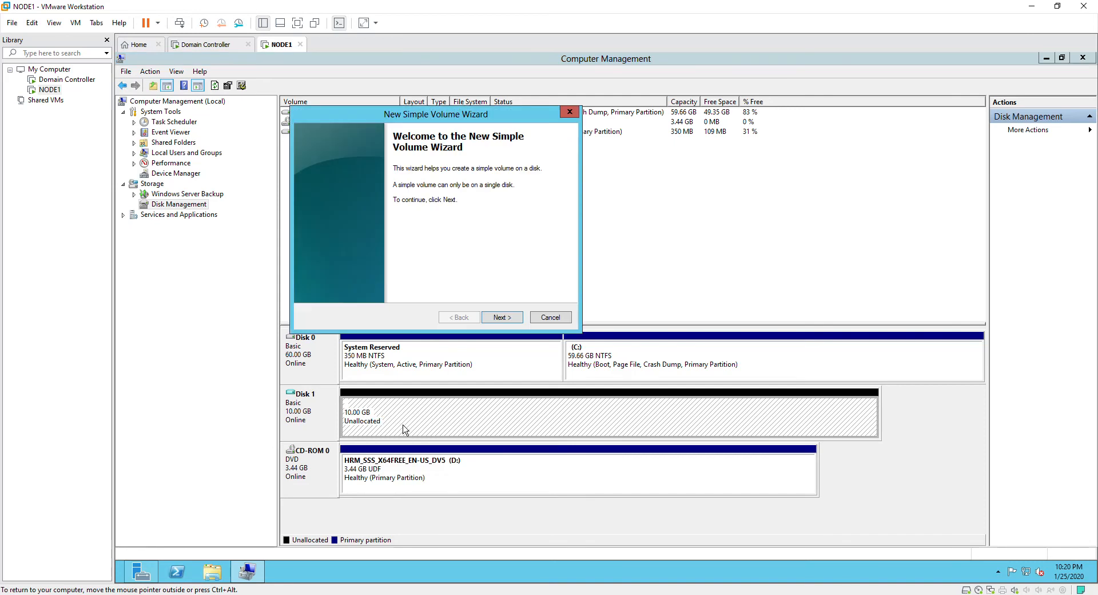
left_click_drag(457, 117, 539, 228)
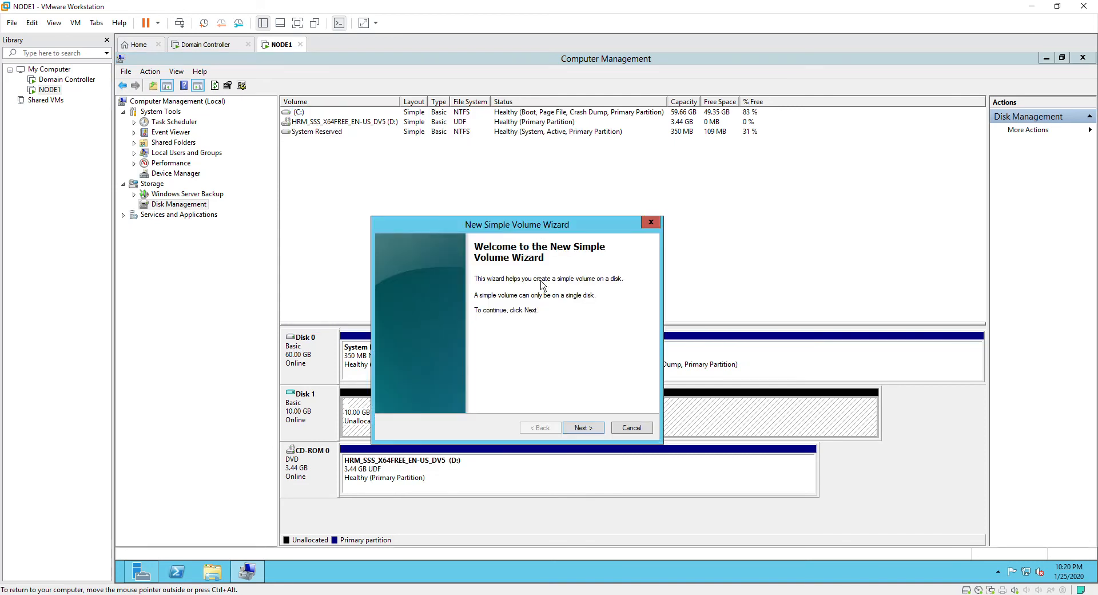
left_click(584, 427)
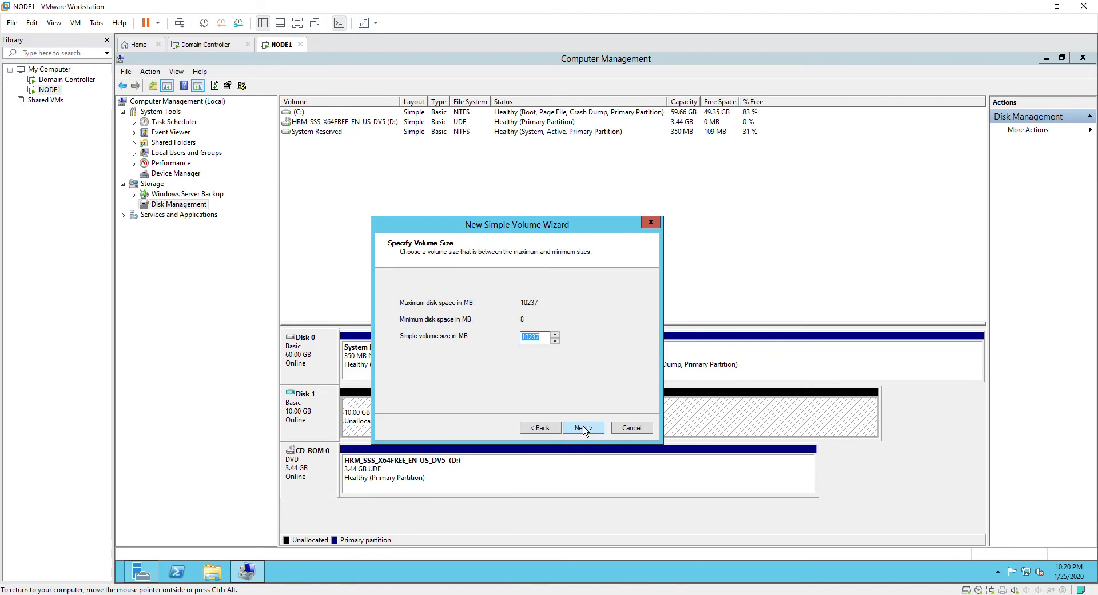
left_click(583, 428)
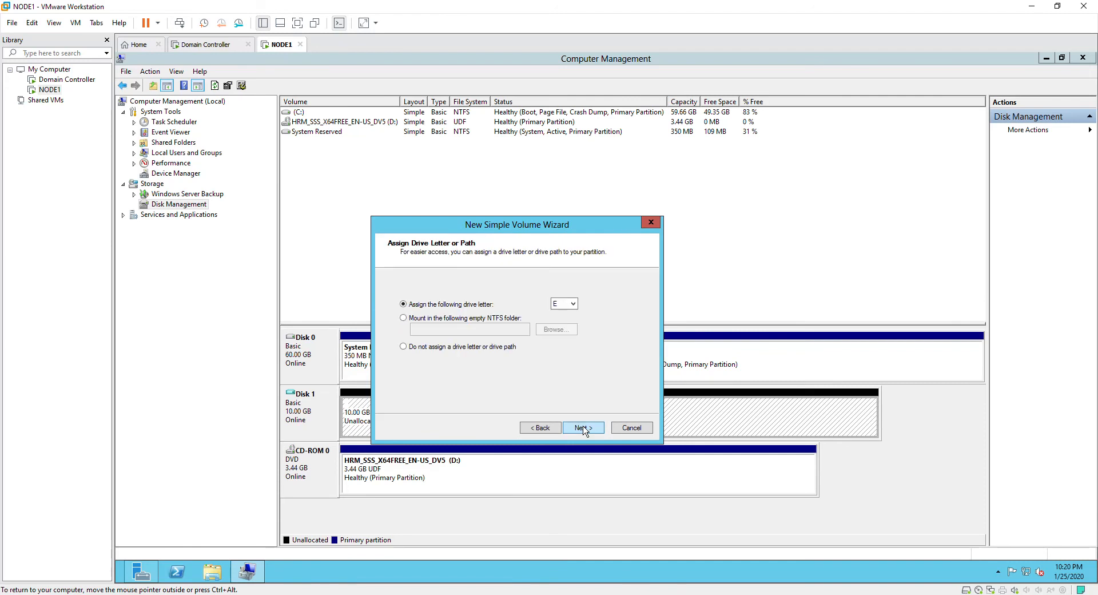
left_click(572, 306)
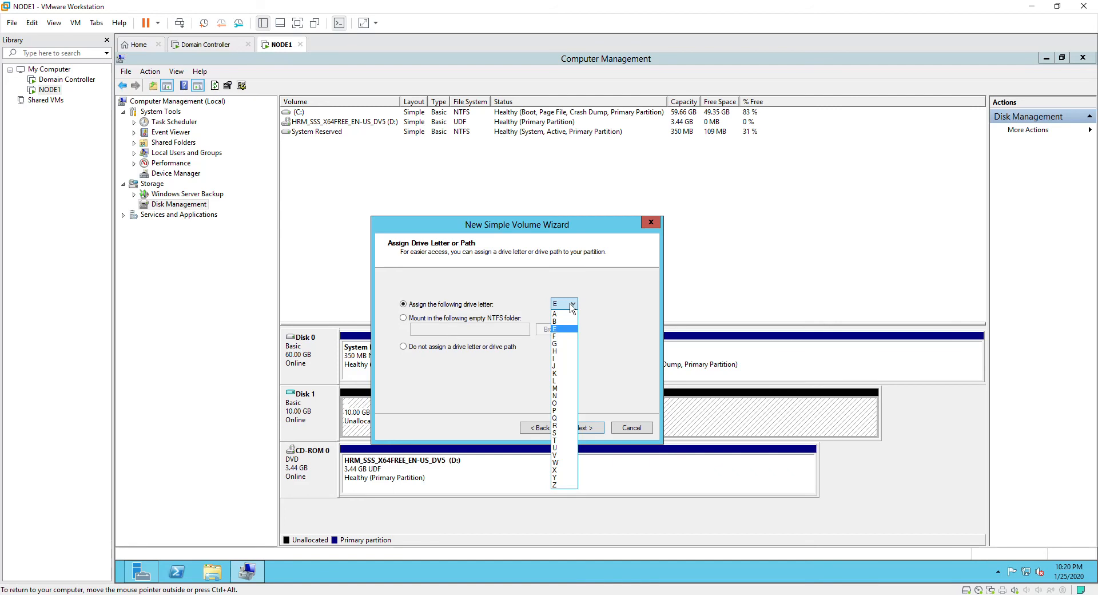
left_click(562, 344)
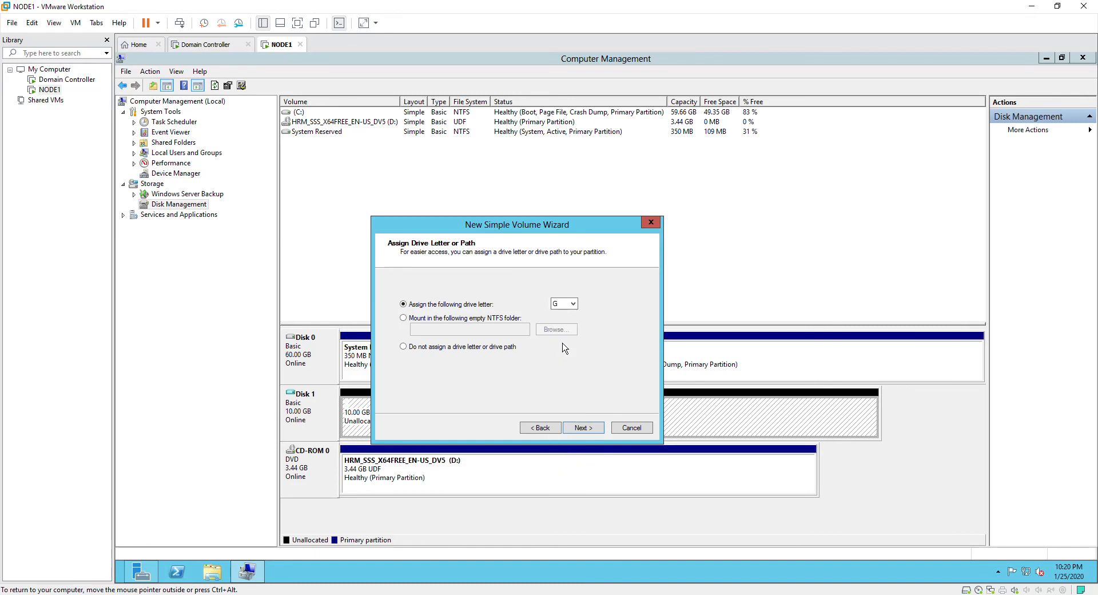
left_click(587, 429)
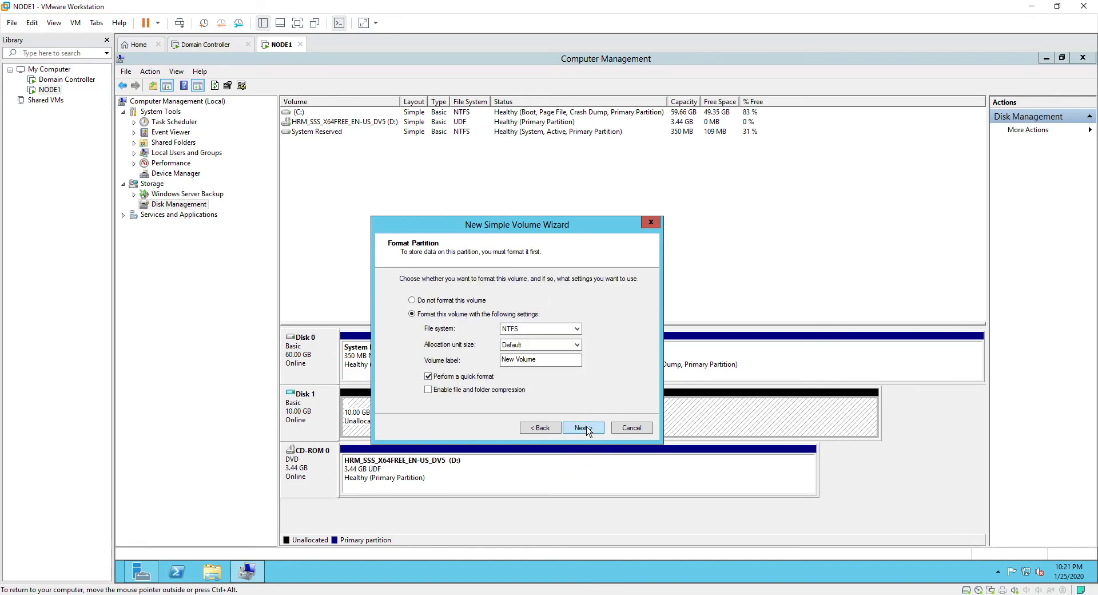
- Label the new volume Data, keep NTFS with quick format, and finish creating it
left_click_drag(559, 359, 415, 357)
type("D")
left_click(590, 429)
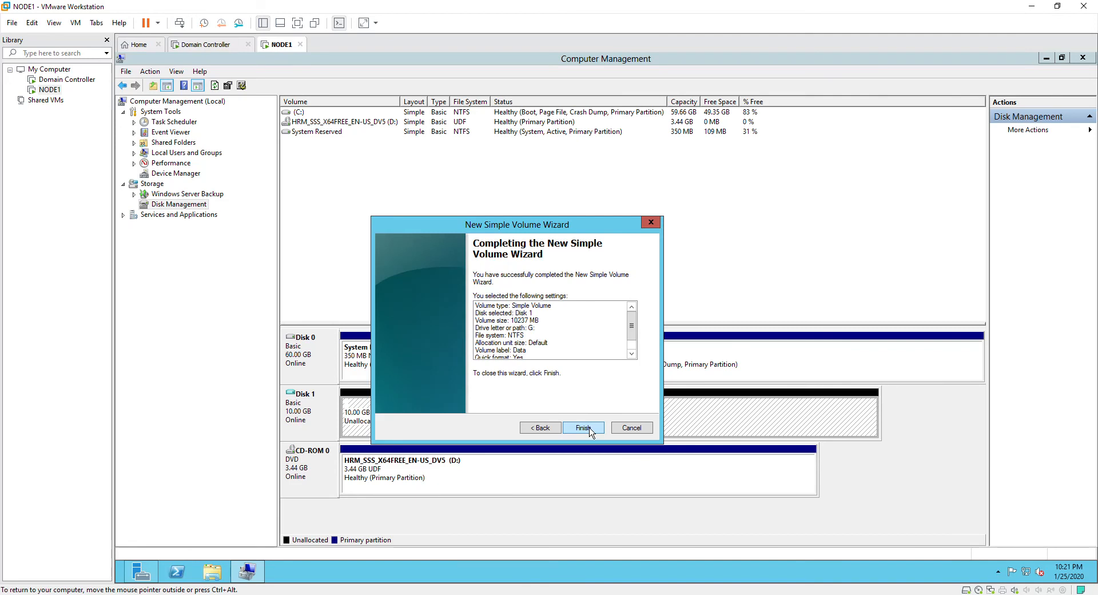
left_click(590, 429)
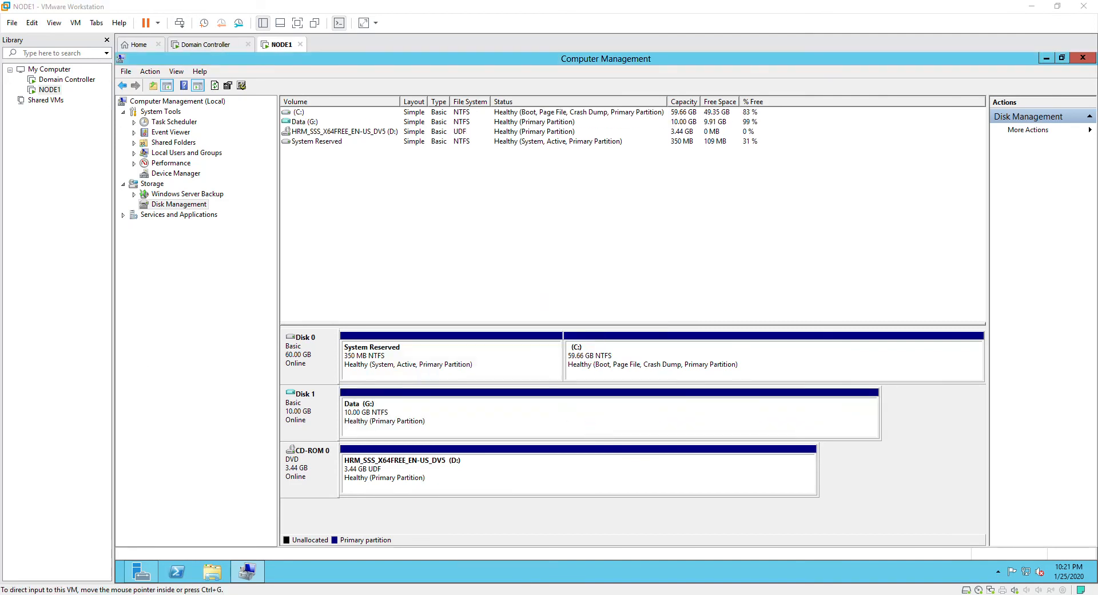
left_click(250, 567)
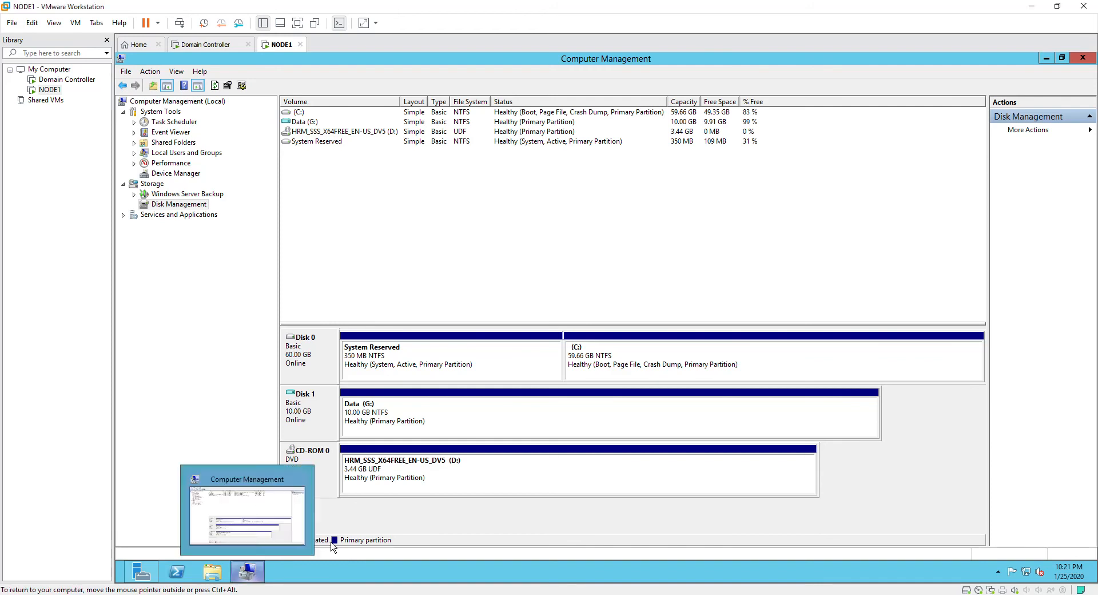
- Switch to File Explorer and open the Data (G:) drive to check that it is accessible
left_click(1046, 58)
left_click(1046, 58)
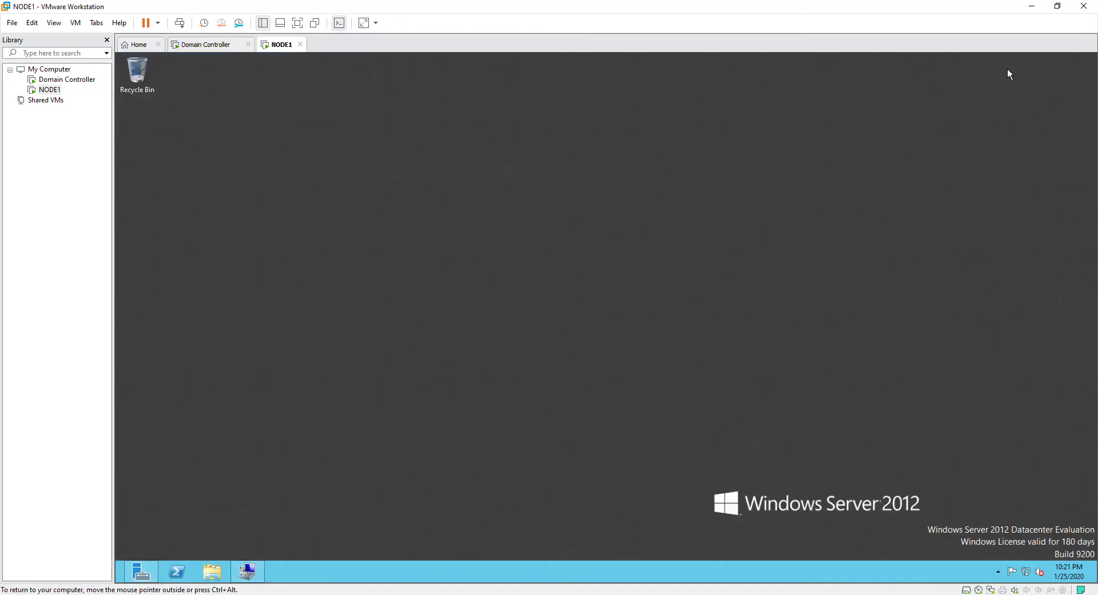
left_click(212, 572)
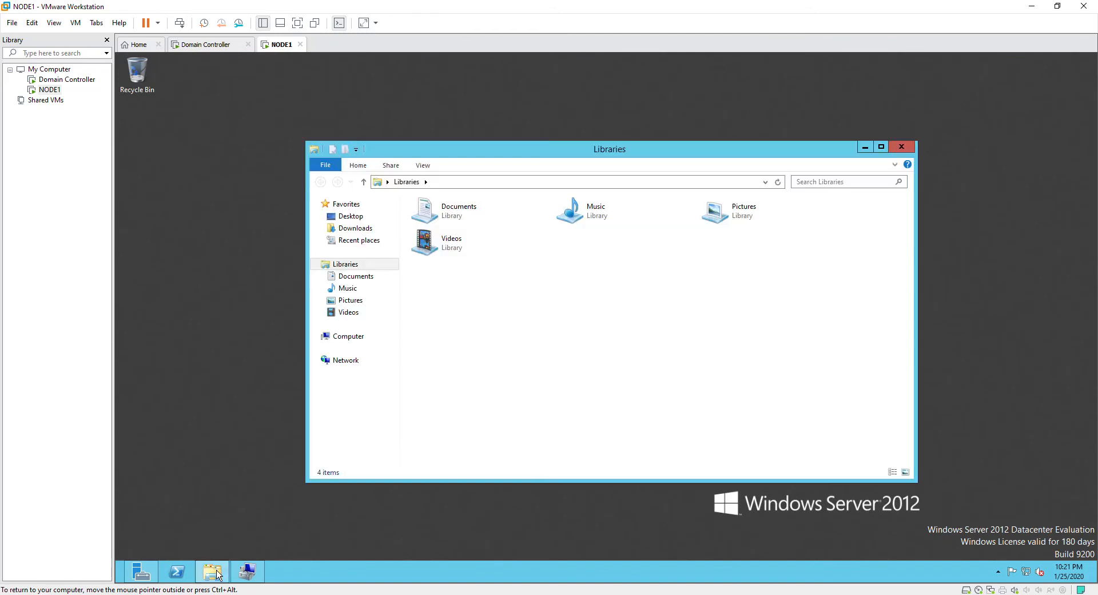
left_click(347, 337)
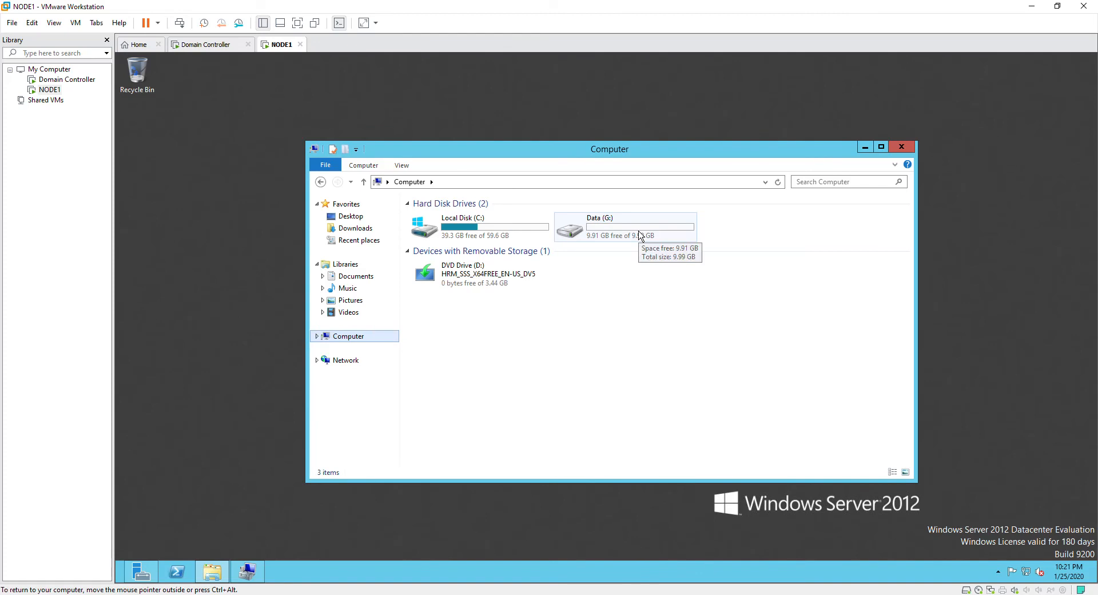
double_click(640, 235)
left_click(320, 181)
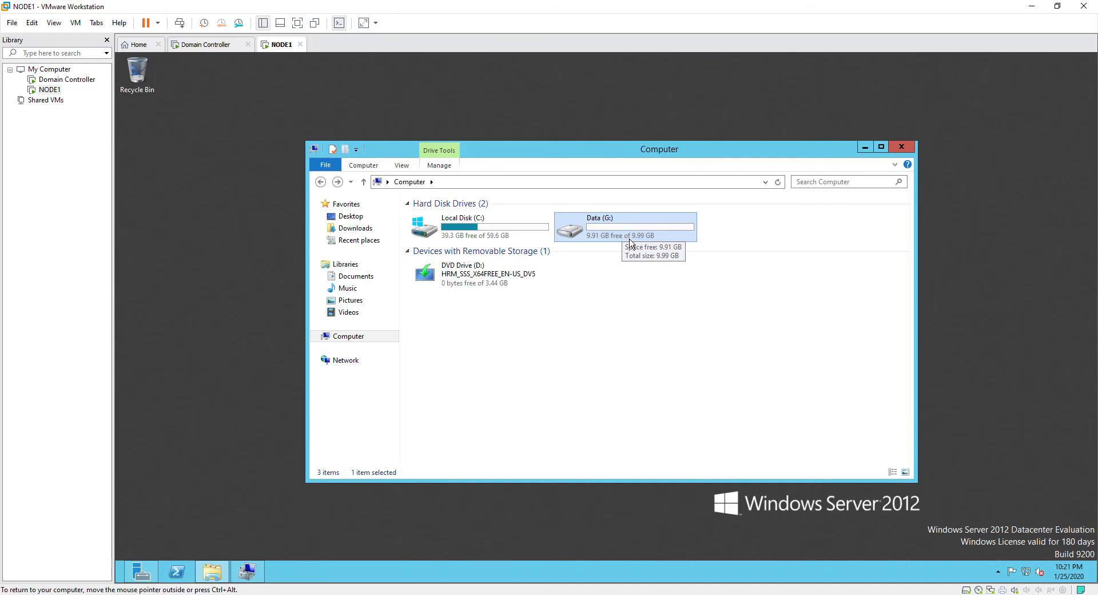
left_click(866, 147)
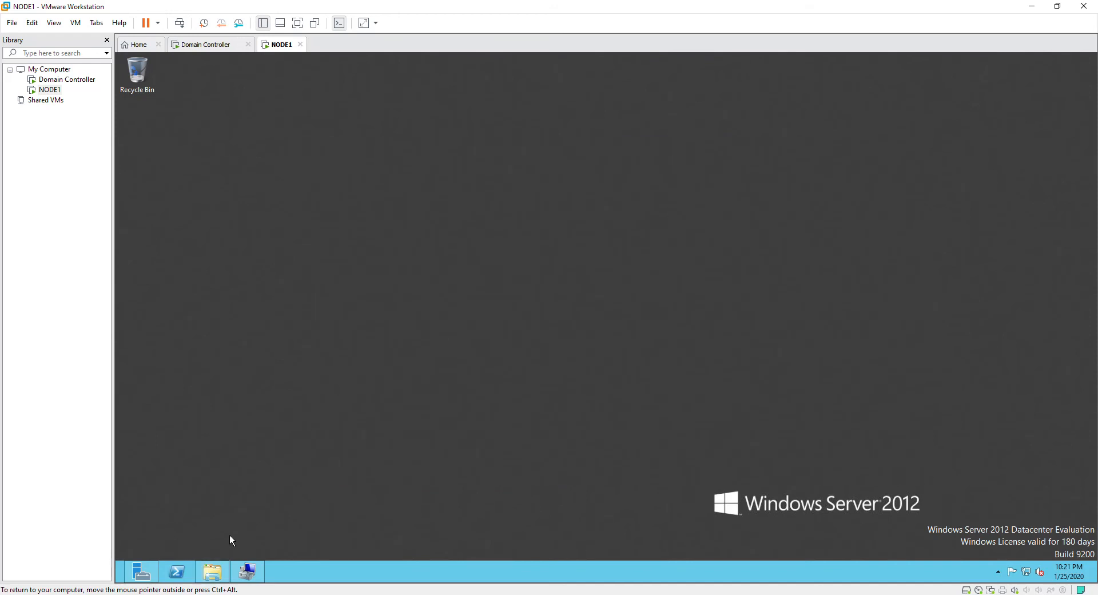
- Return to Computer Management and start a second virtual hard disk, setting its location to C:\Log.vhd
left_click(247, 571)
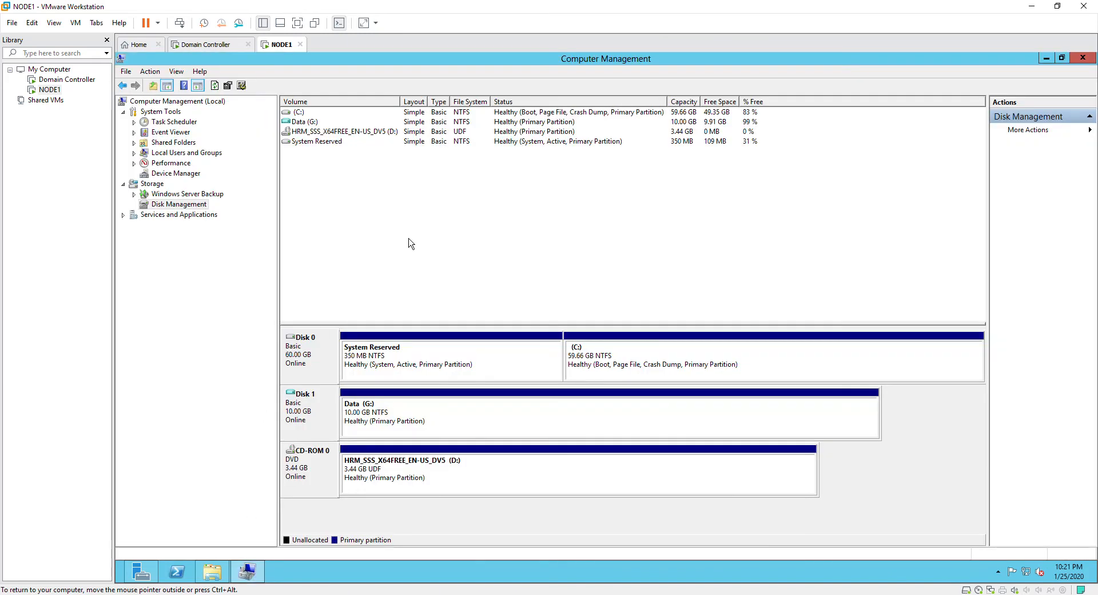
left_click(1024, 133)
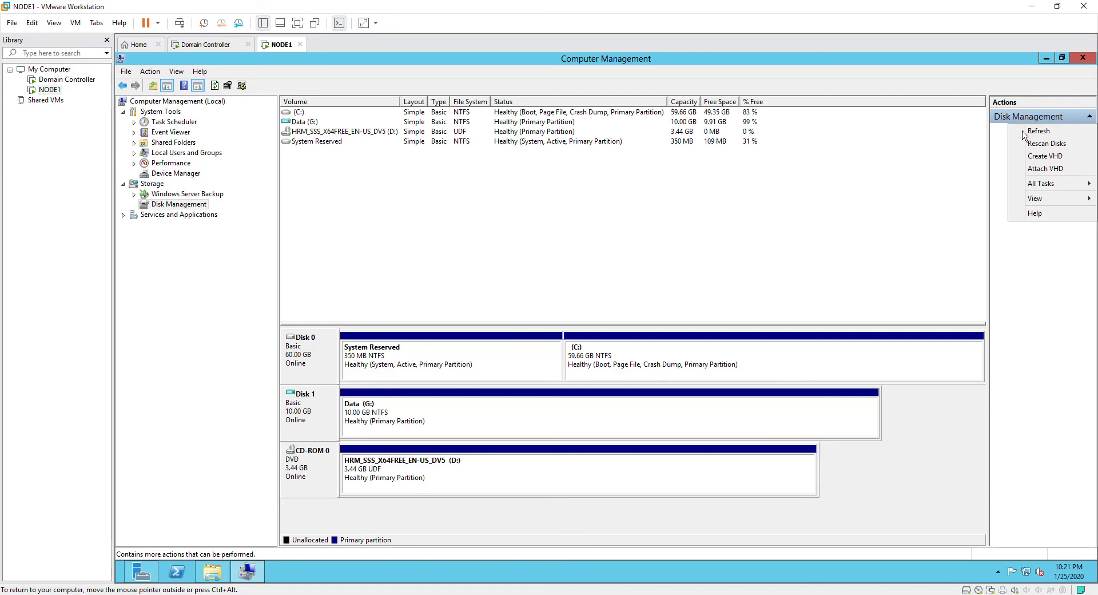
left_click(1042, 158)
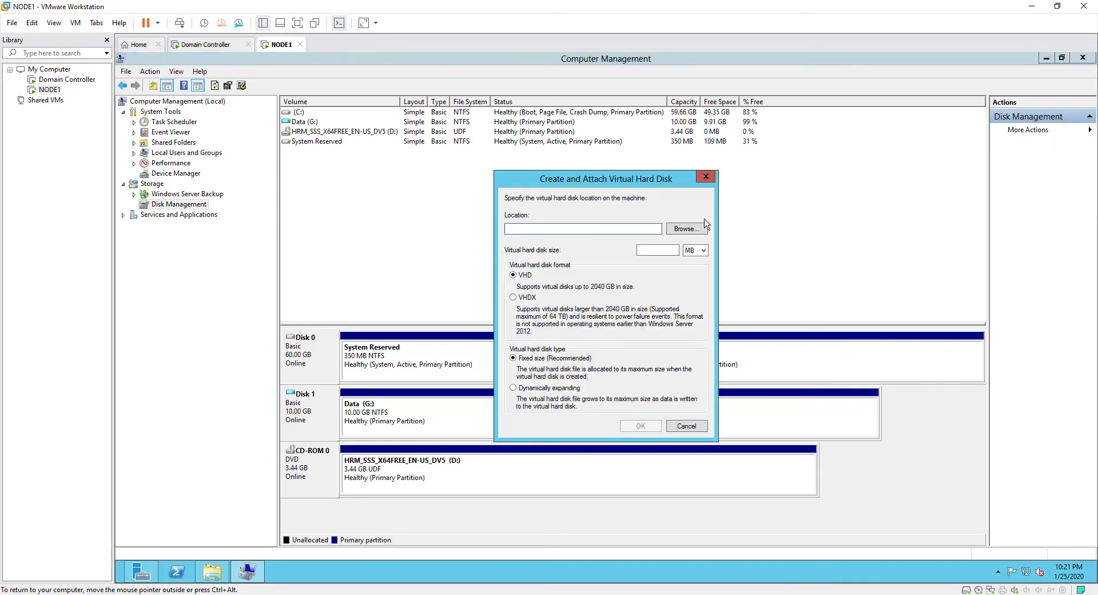
left_click(688, 231)
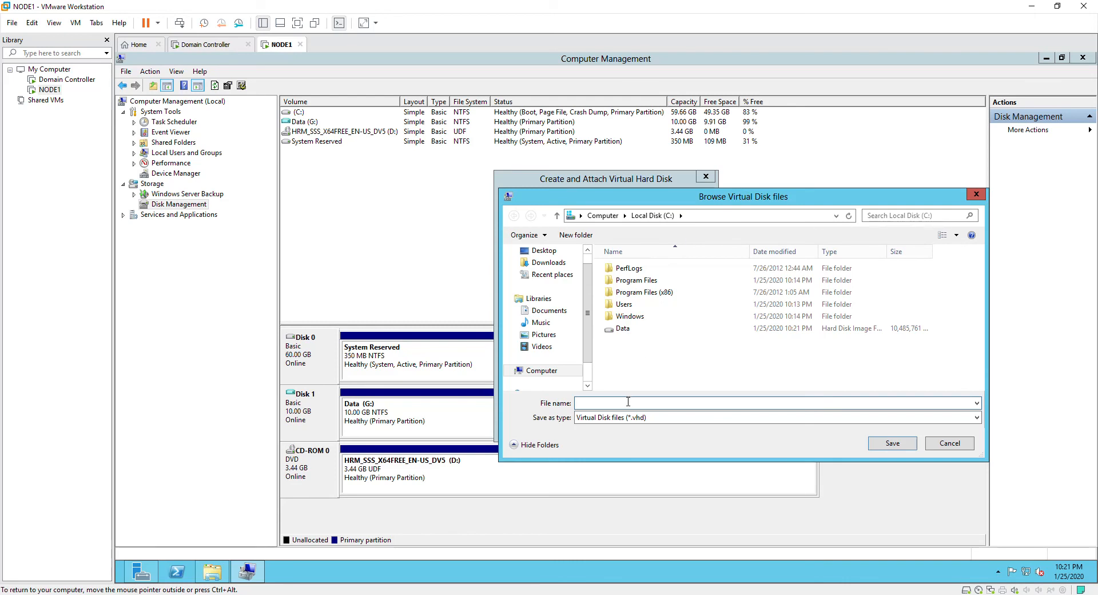
type("Log")
left_click(892, 443)
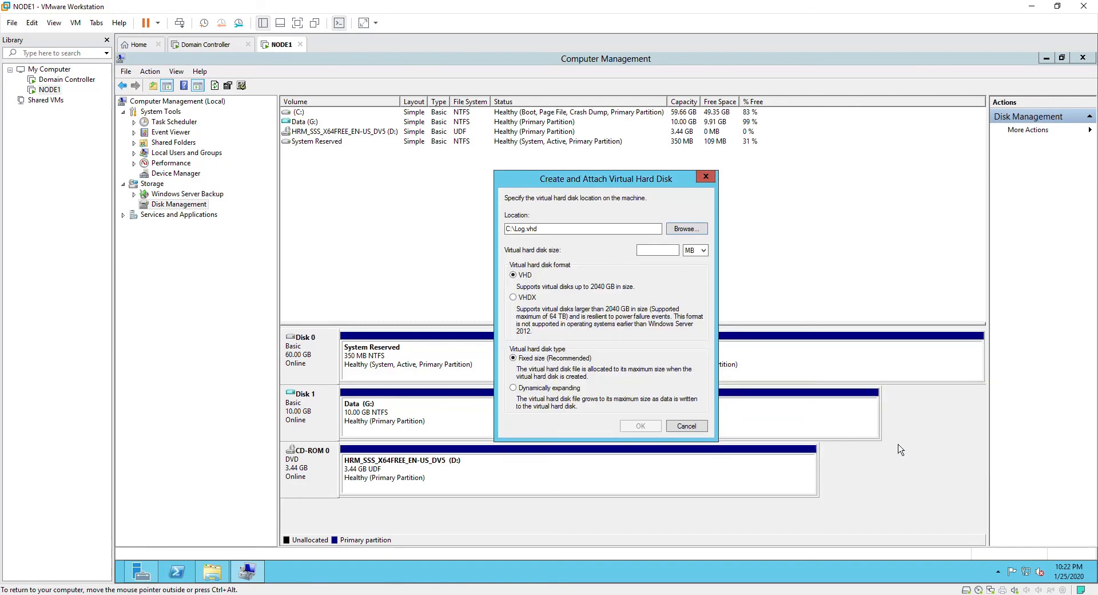
- Set the virtual hard disk size to 5 GB and create it as a fixed-size VHD
left_click(661, 251)
type("10")
left_click(703, 251)
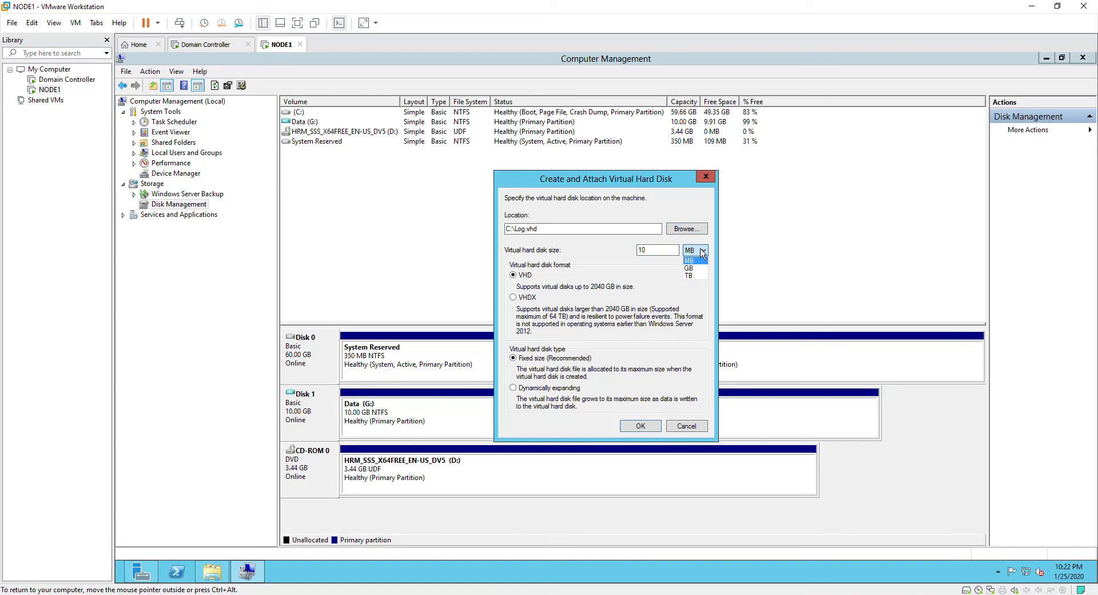
left_click(636, 252)
left_click_drag(647, 251, 610, 253)
type("5")
left_click(695, 252)
left_click(691, 268)
left_click(643, 424)
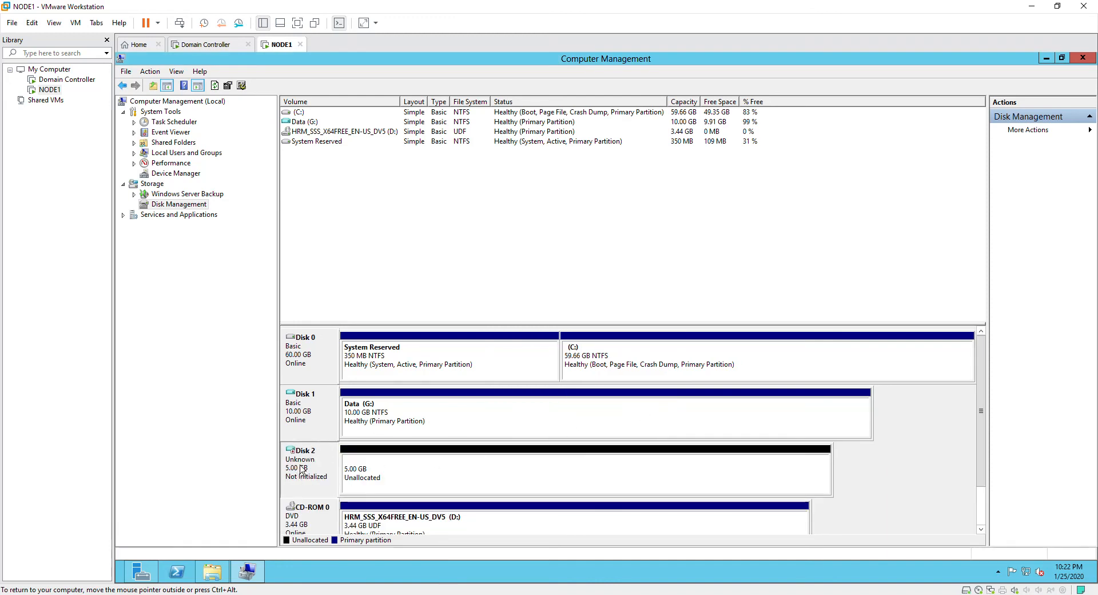
- Initialize Disk 2 with the MBR (Master Boot Record) partition style and start a new simple volume on its unallocated space
right_click(301, 467)
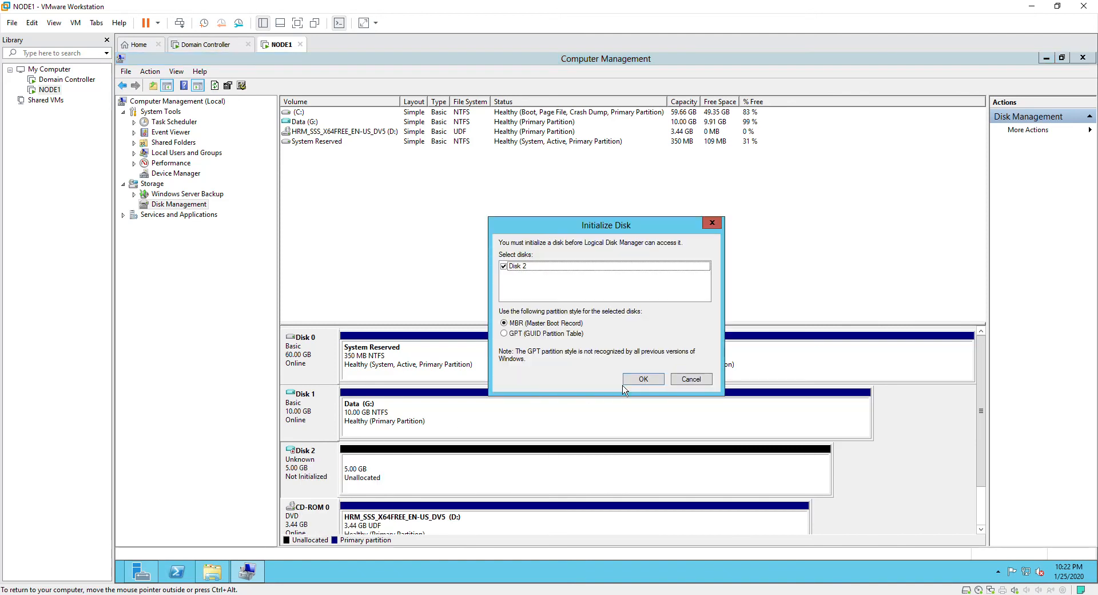
left_click(641, 379)
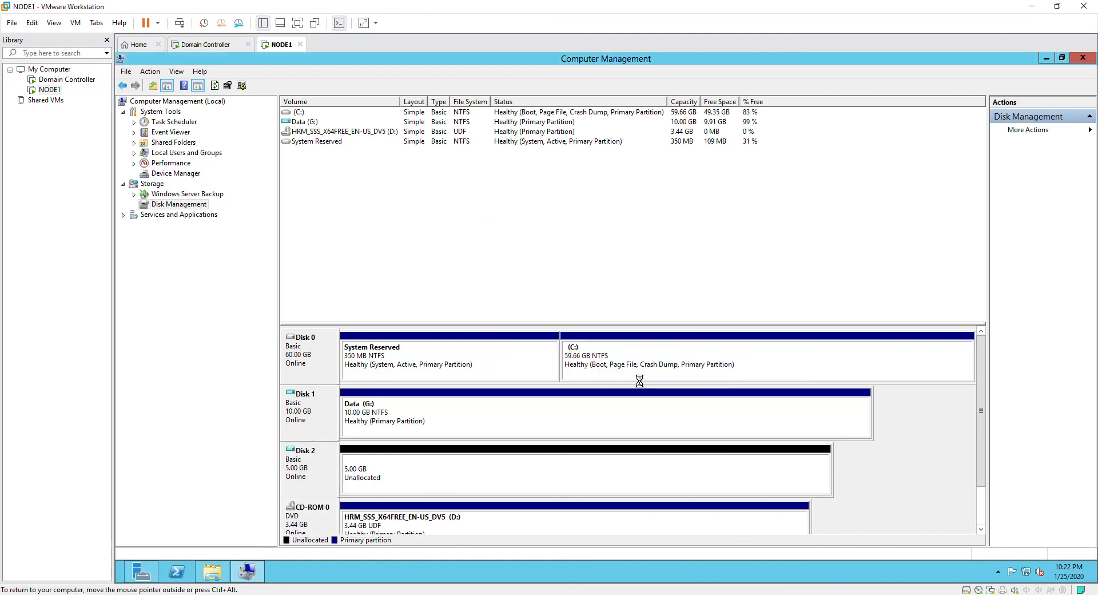
left_click(385, 475)
right_click(384, 475)
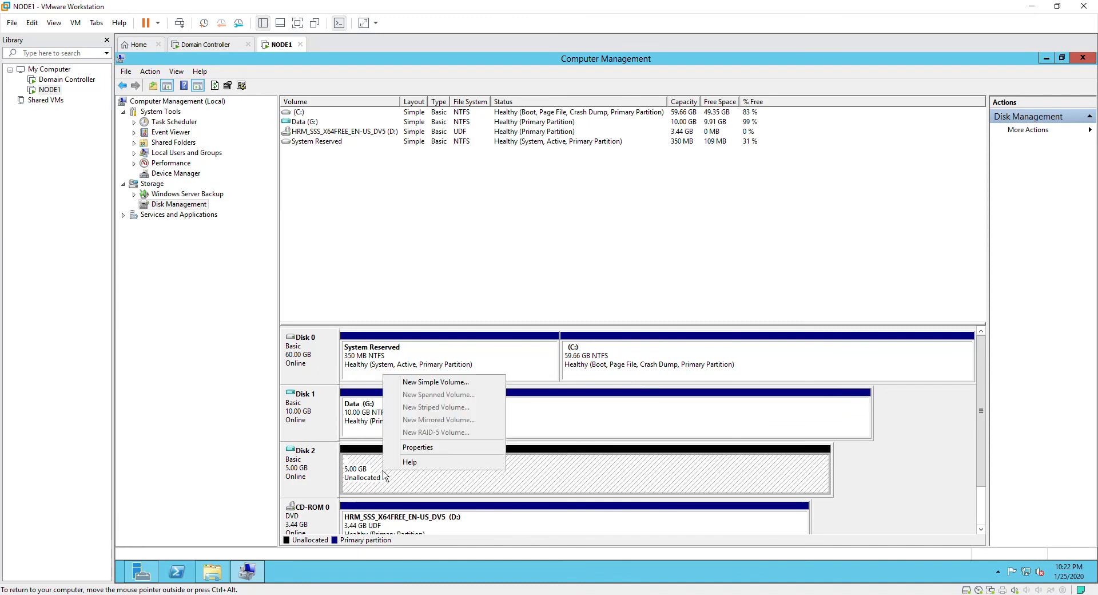
left_click(409, 382)
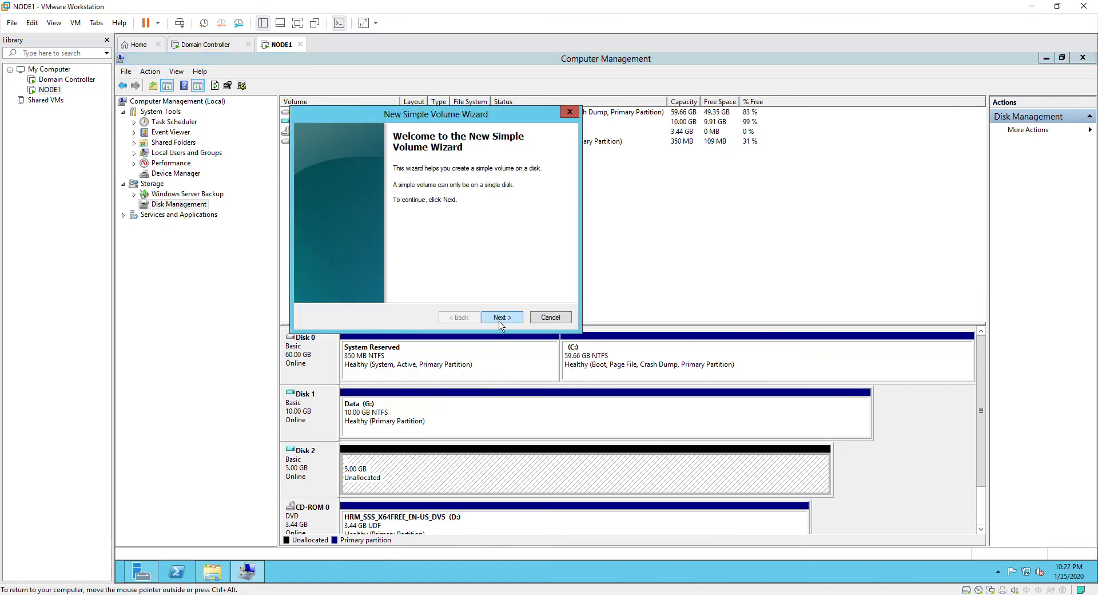
- Give the new simple volume the full 5117 MB and assign it drive letter M
left_click_drag(468, 122, 506, 173)
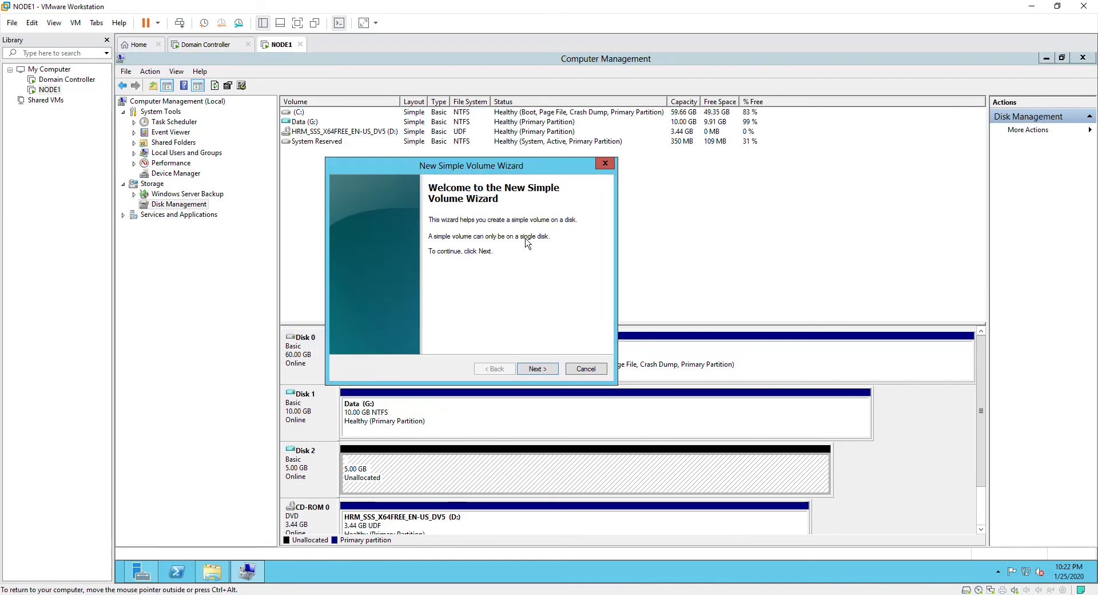
left_click(551, 371)
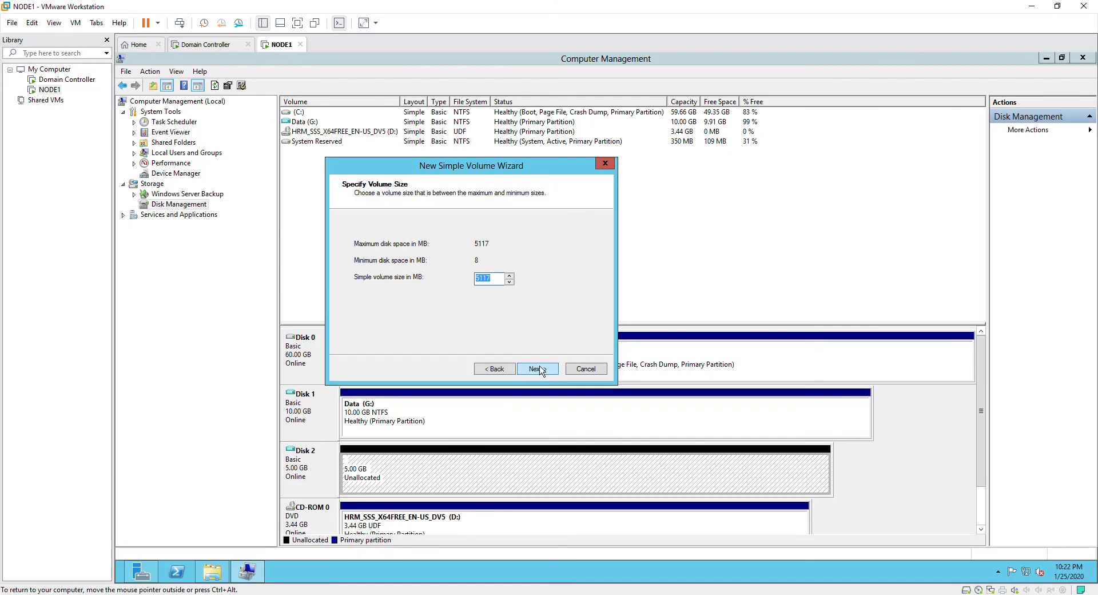
left_click(538, 369)
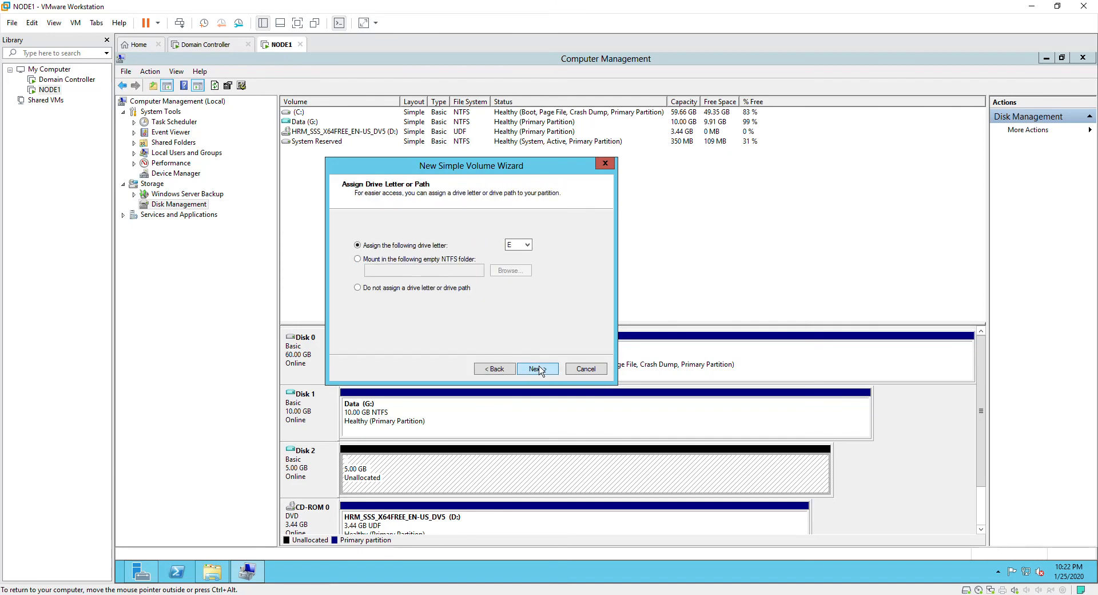
left_click(523, 246)
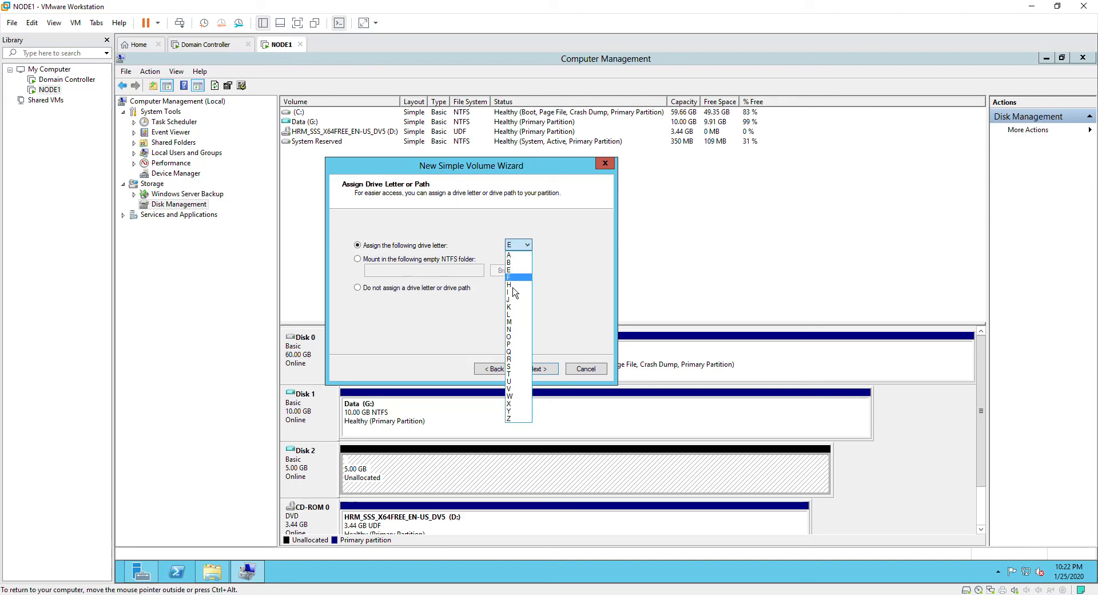
left_click(514, 322)
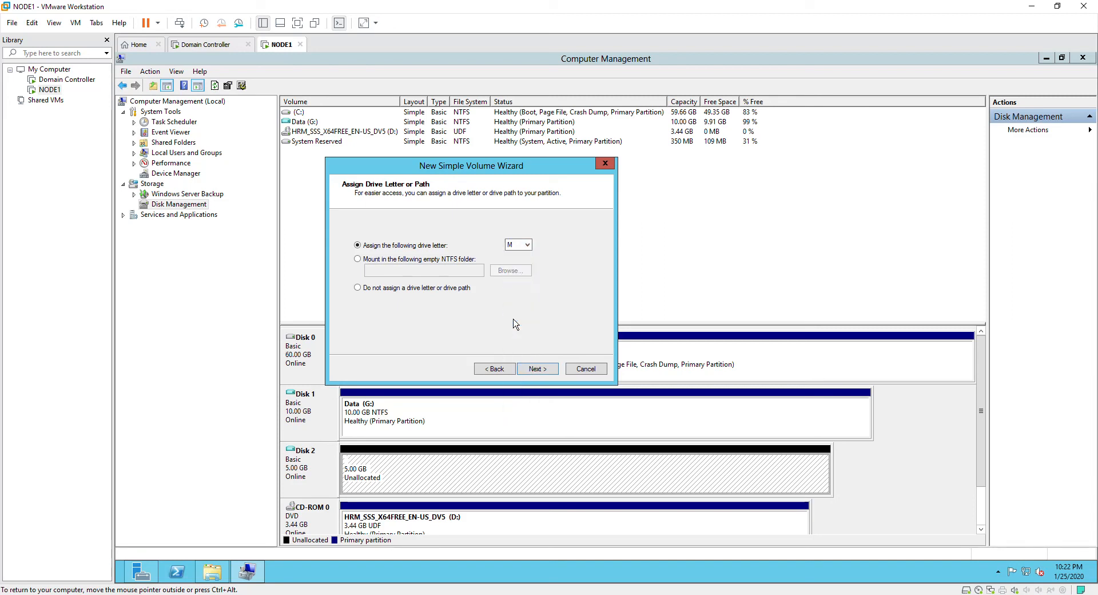
left_click(543, 370)
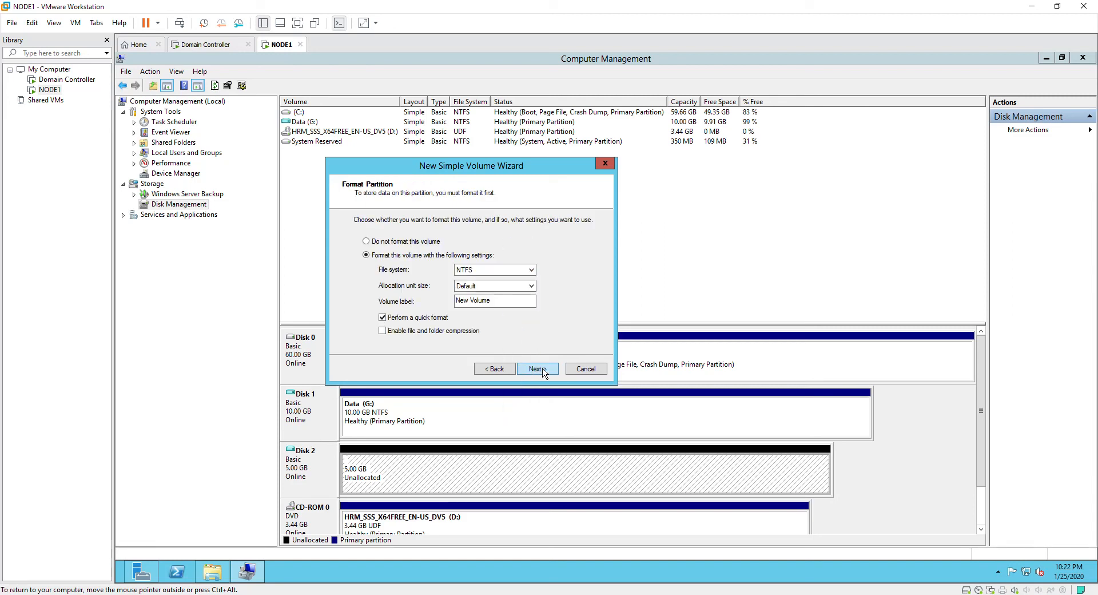
- Label the new volume Log, keep NTFS with quick format, and finish creating it
left_click_drag(514, 300, 427, 302)
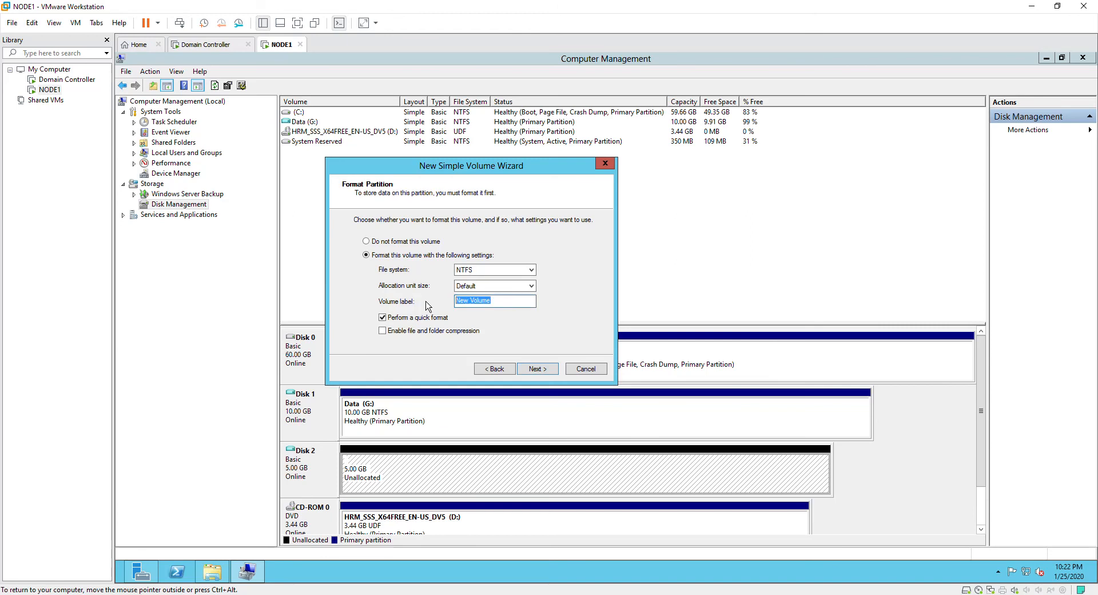
type("Log")
left_click(538, 368)
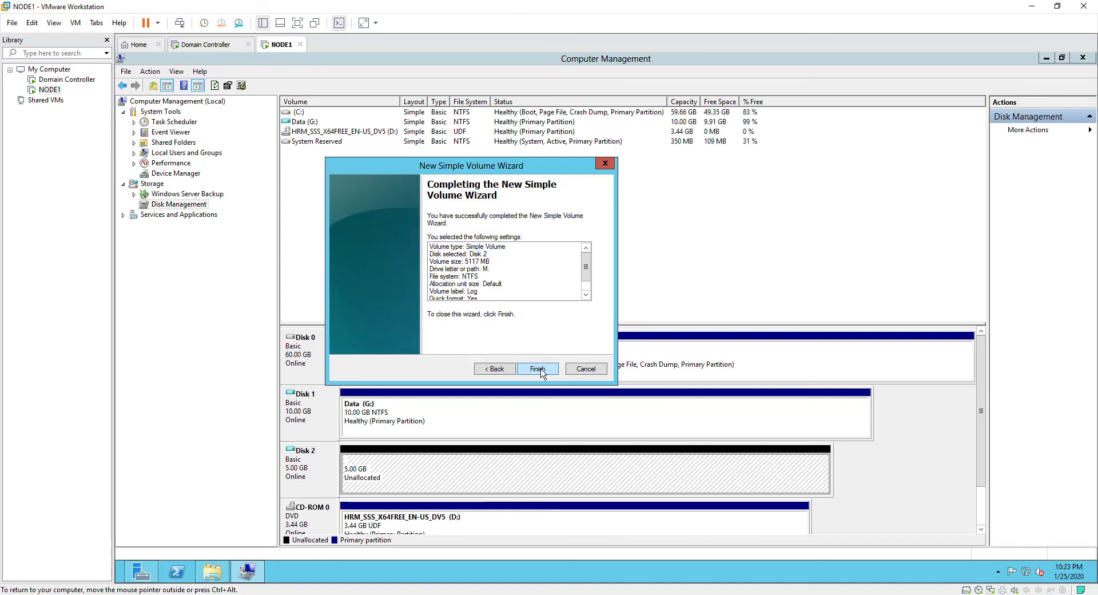
left_click(538, 369)
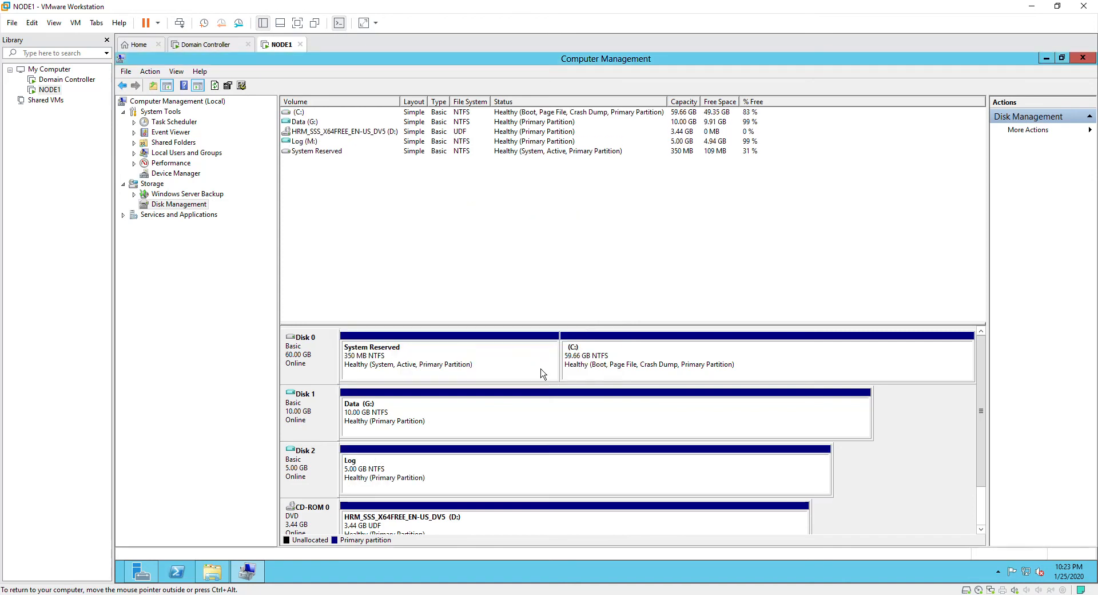
- Switch to File Explorer and open the Data (G:) and Log (M:) drives to check that both are accessible
left_click(1046, 58)
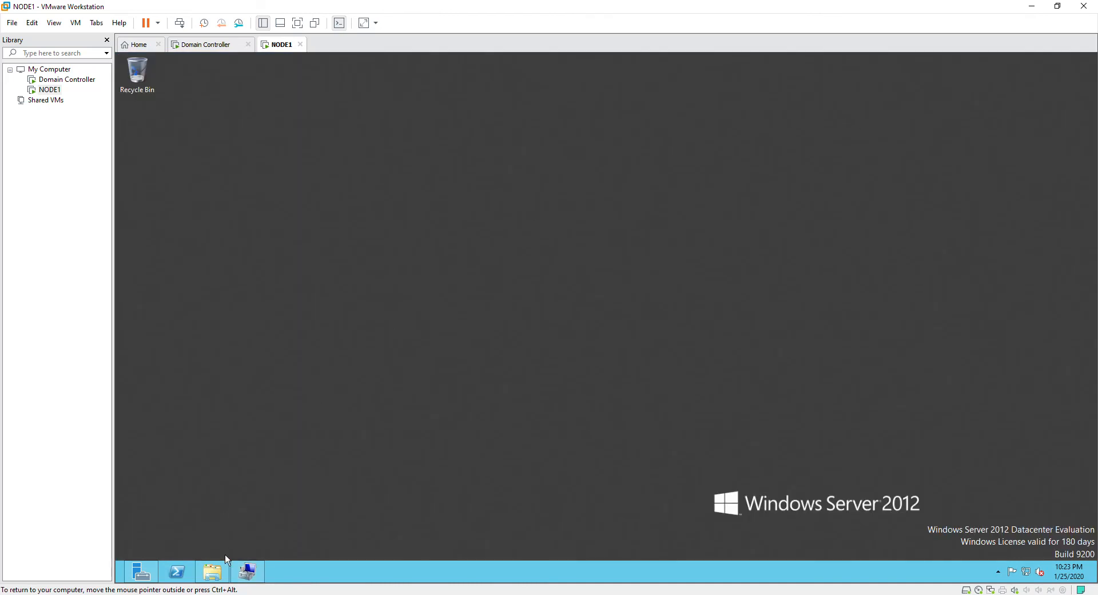
left_click(214, 572)
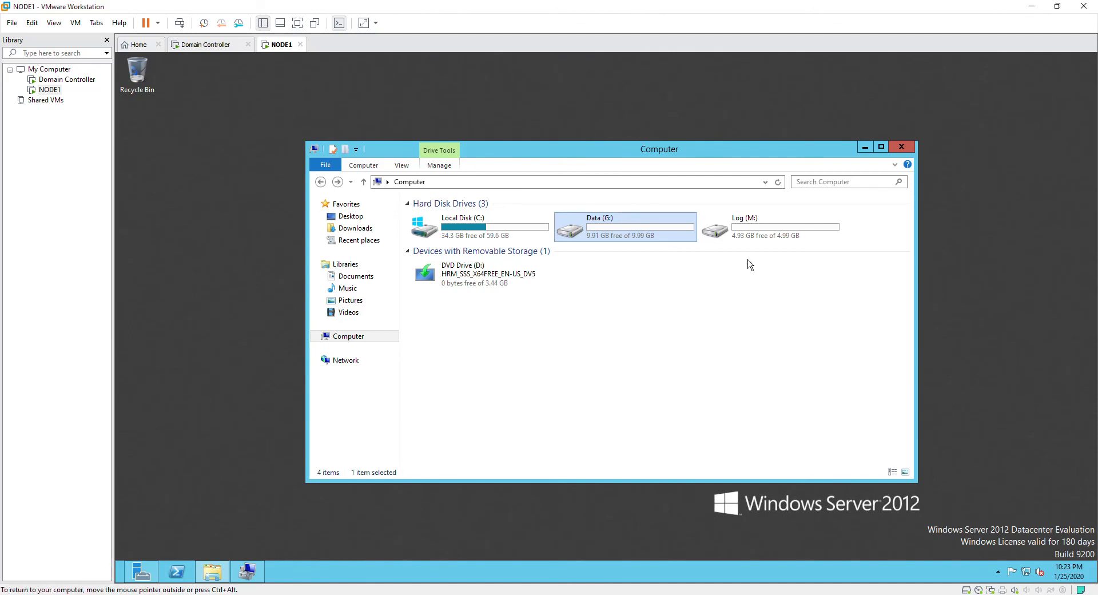
left_click(881, 147)
left_click(458, 213)
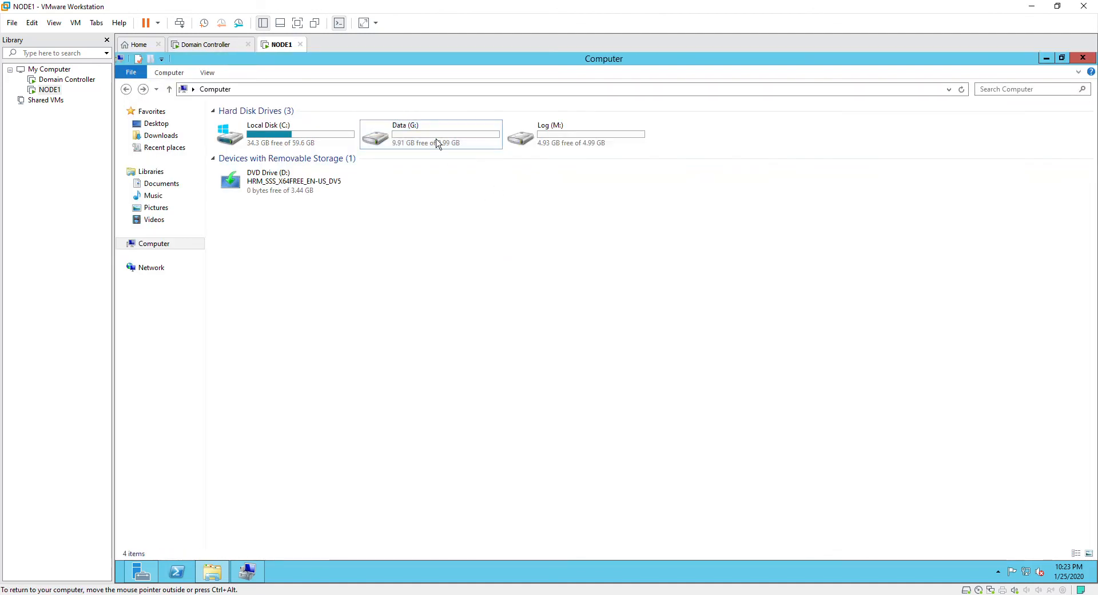
double_click(437, 143)
left_click(168, 89)
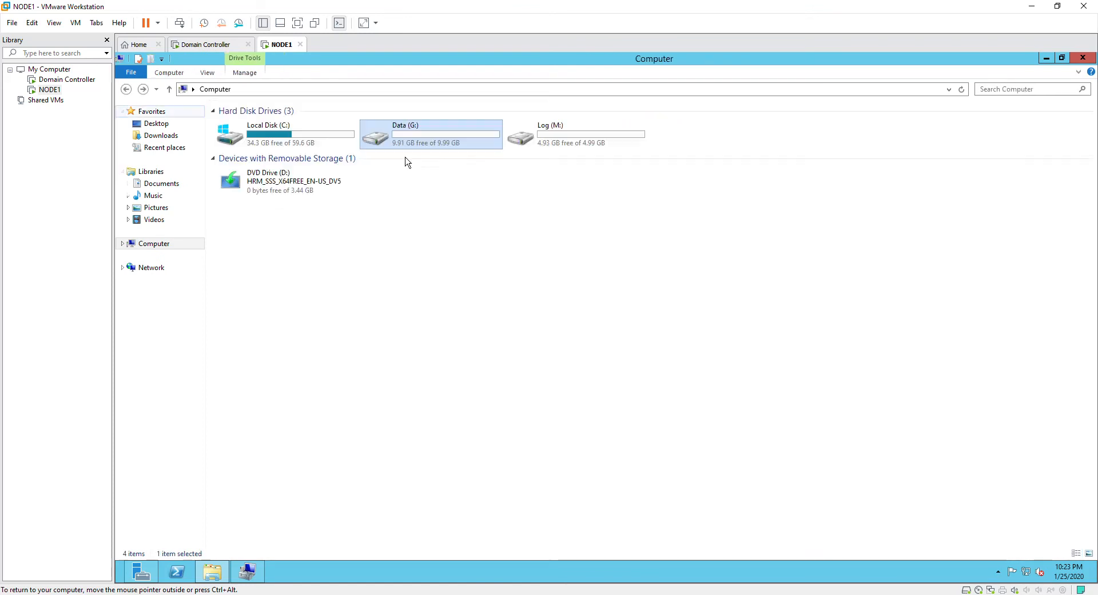
double_click(549, 146)
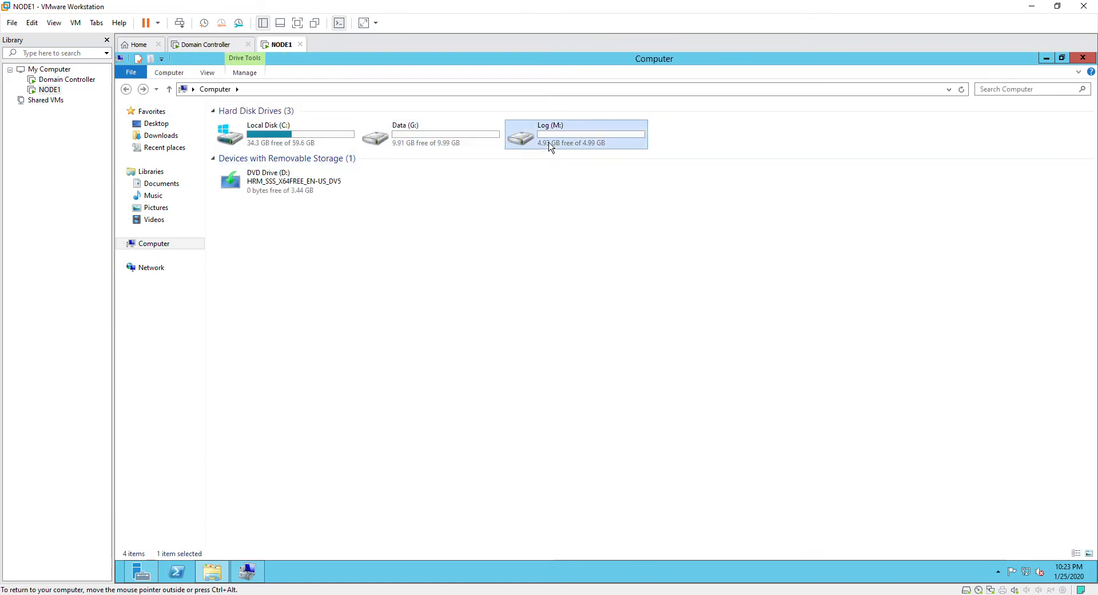
left_click(130, 89)
left_click(451, 312)
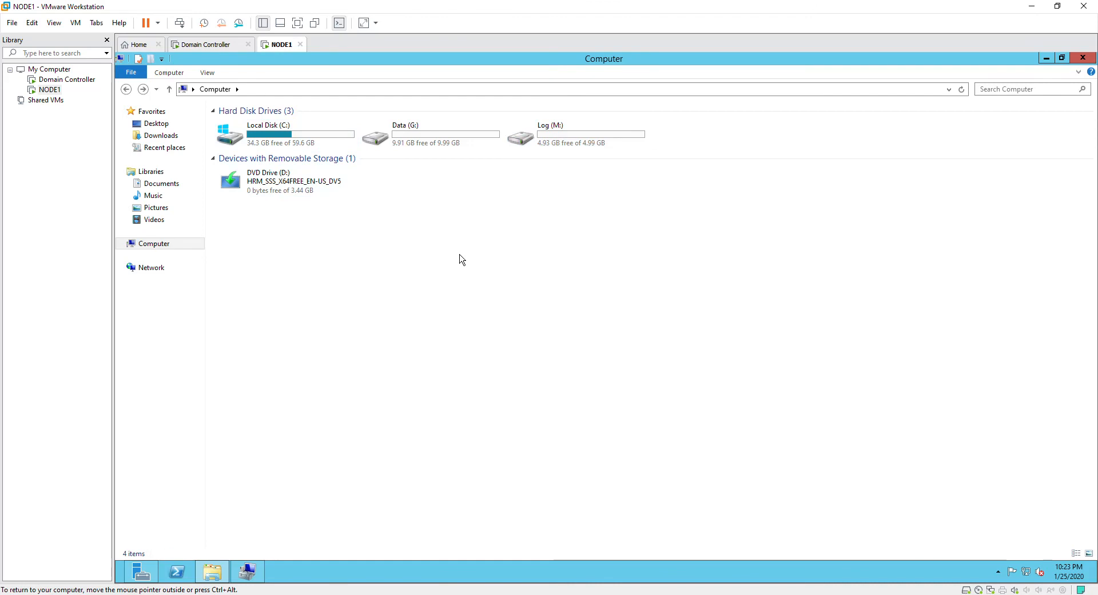
left_click(1062, 58)
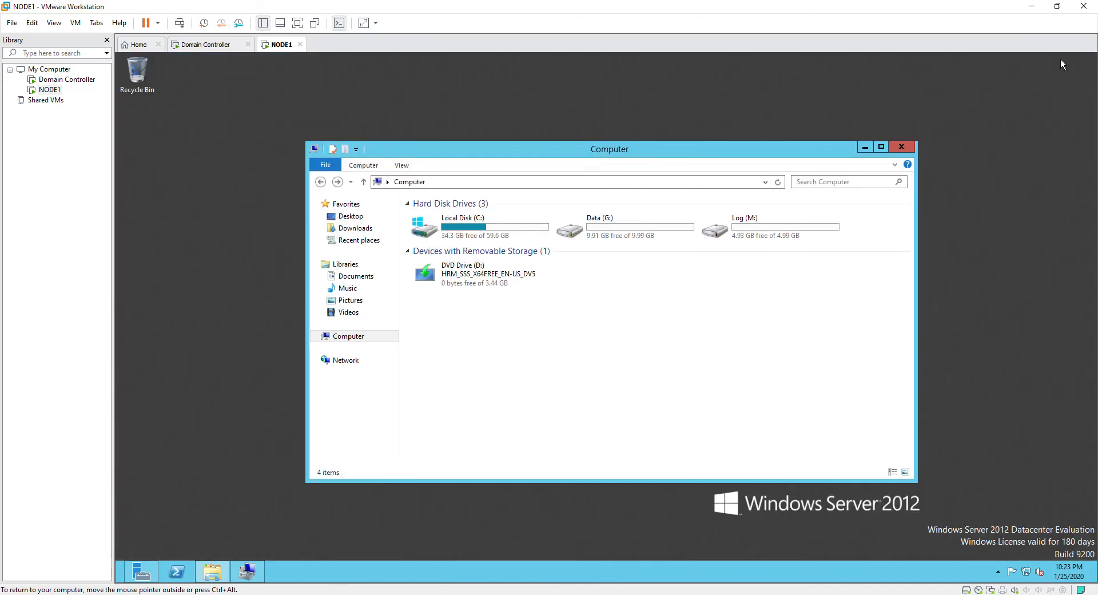